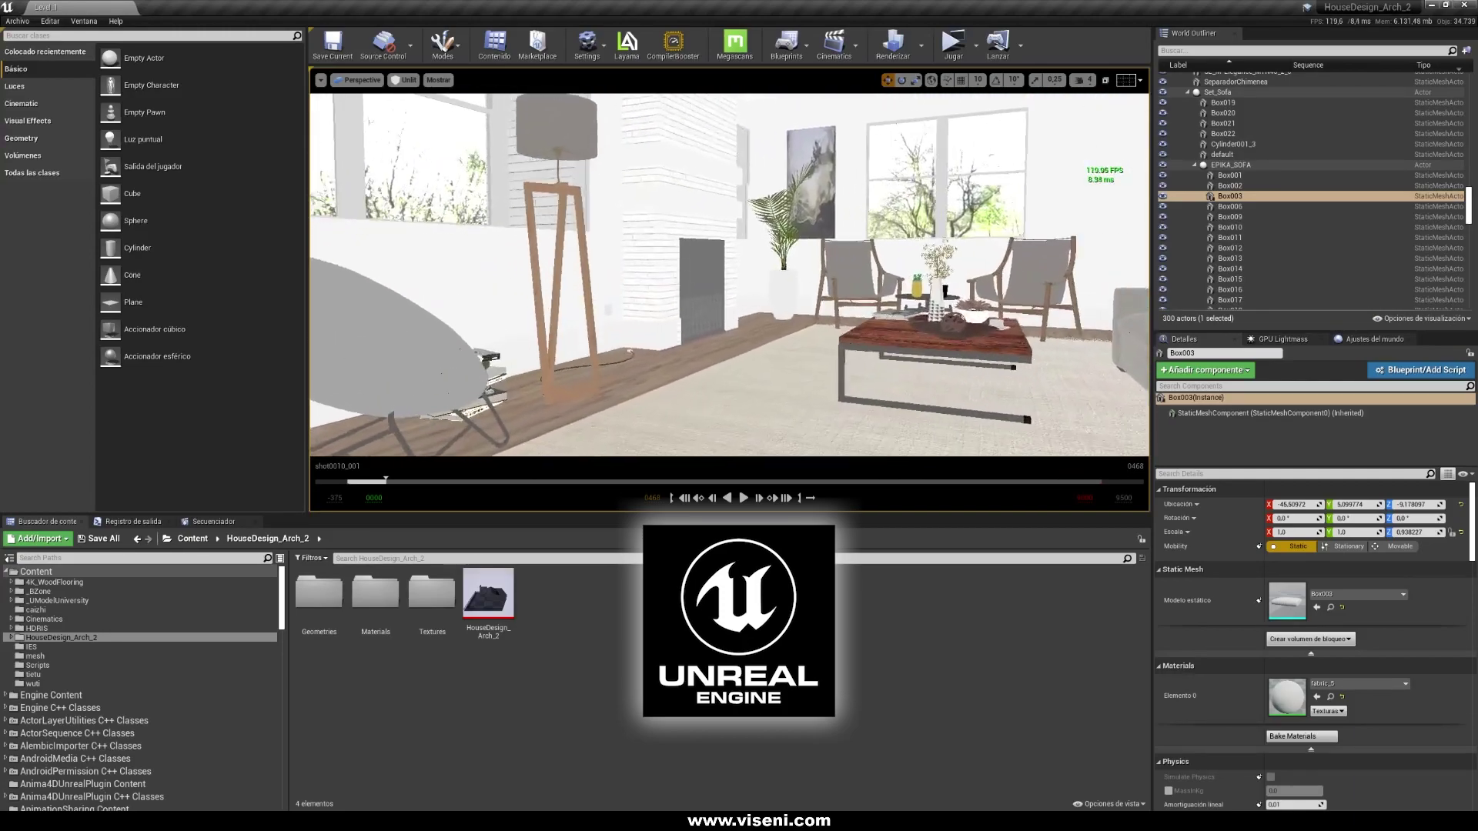
- Show the room in Brush Wireframe and look around the table leg, chair and rug
key("alt+2")
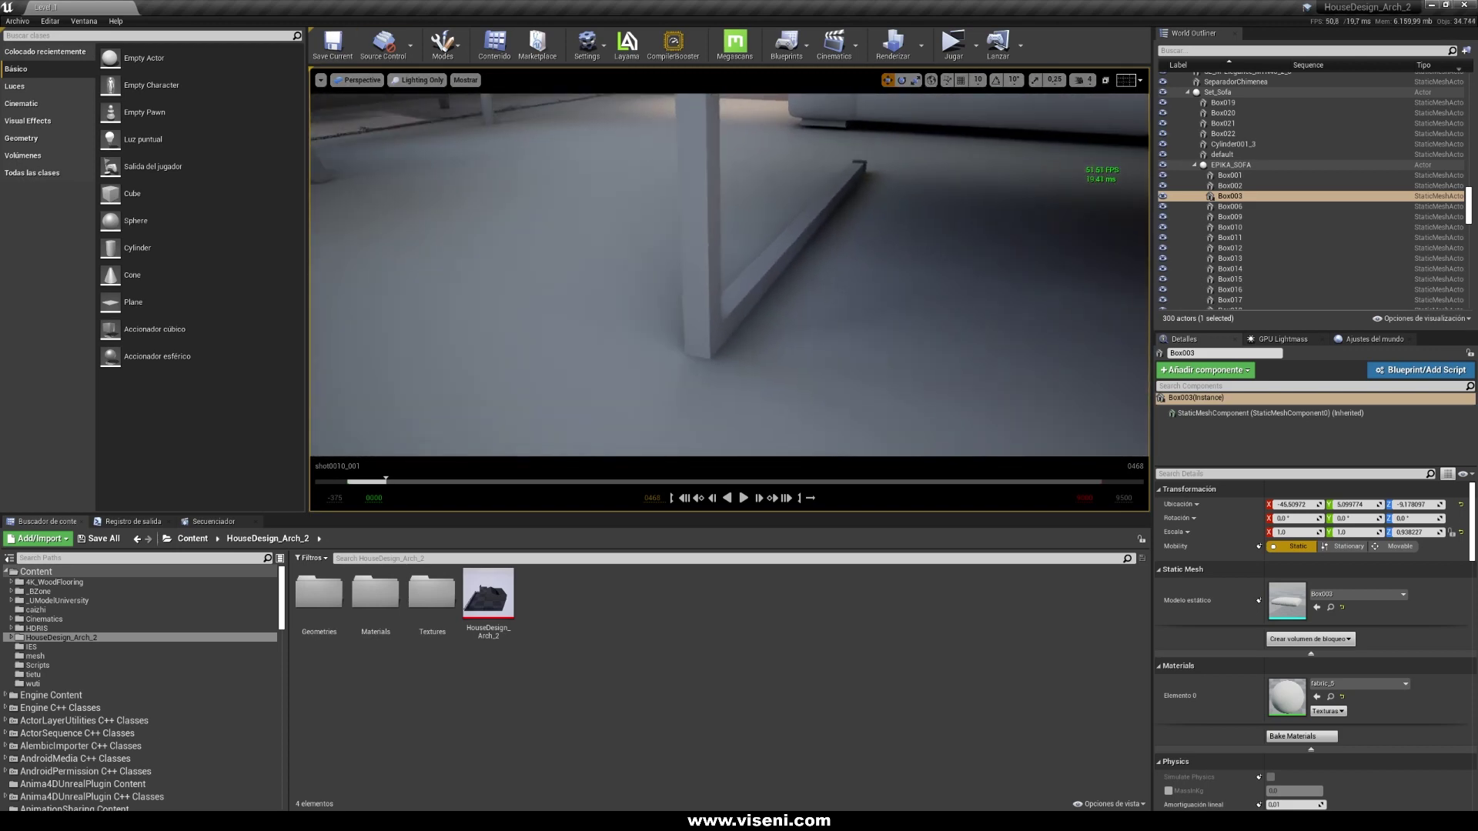
right_click_drag(730, 274, 762, 270)
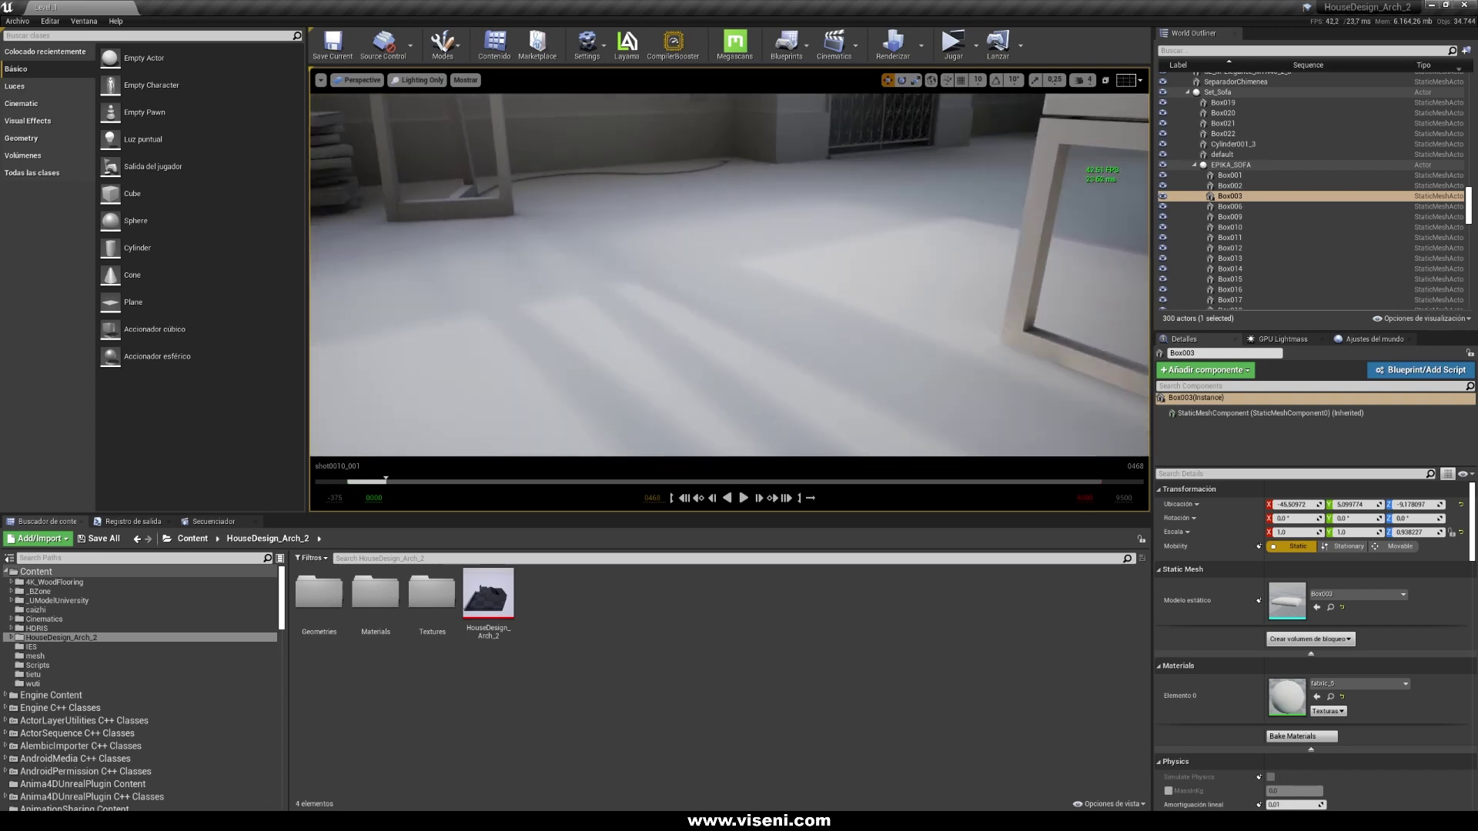
right_click_drag(762, 269, 693, 285)
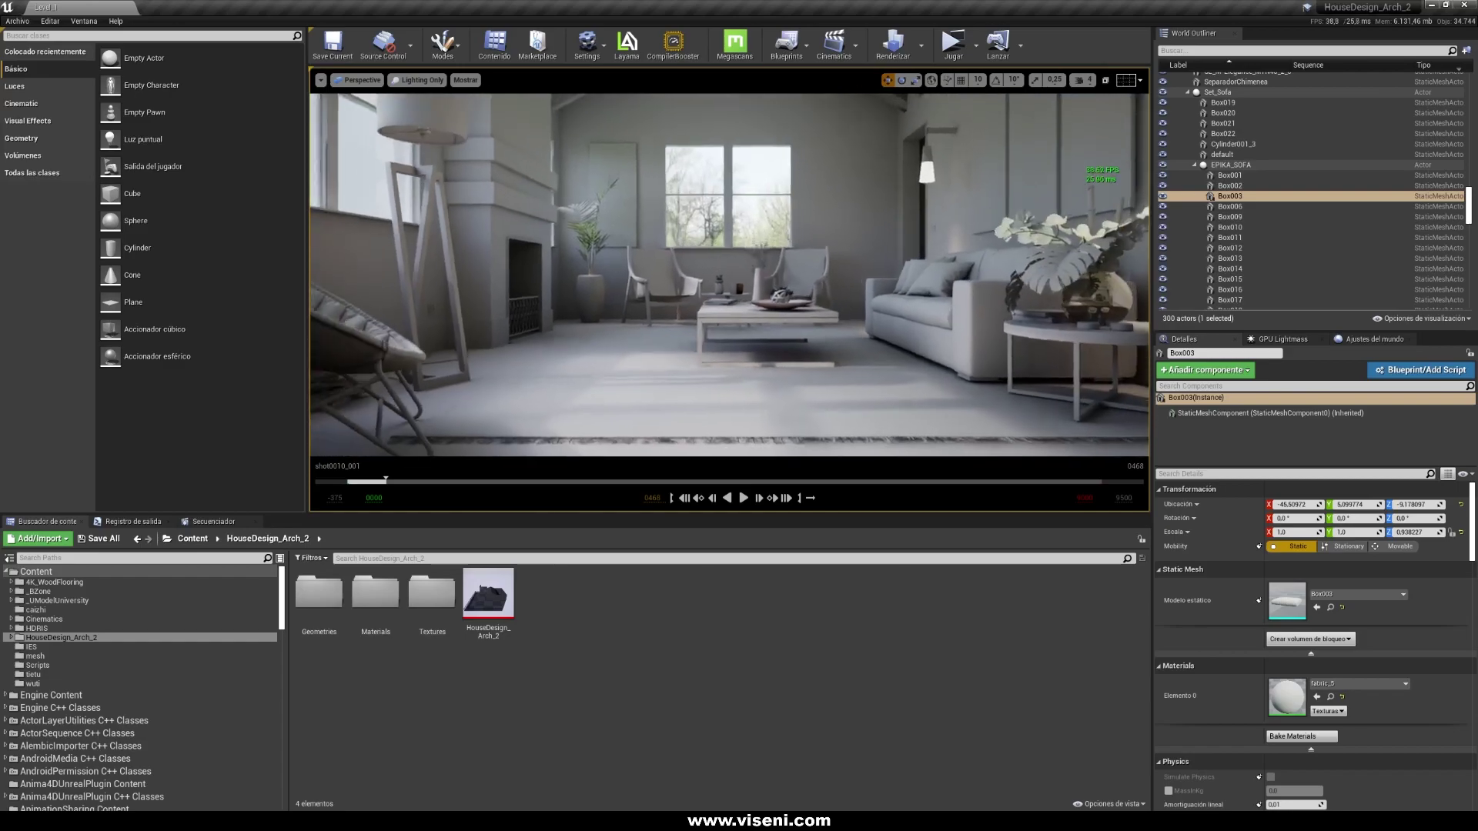
- Return to Lit view, collapse HouseDesign_Arch_2 in the World Outliner, and show Lightmap Density
key("alt+4")
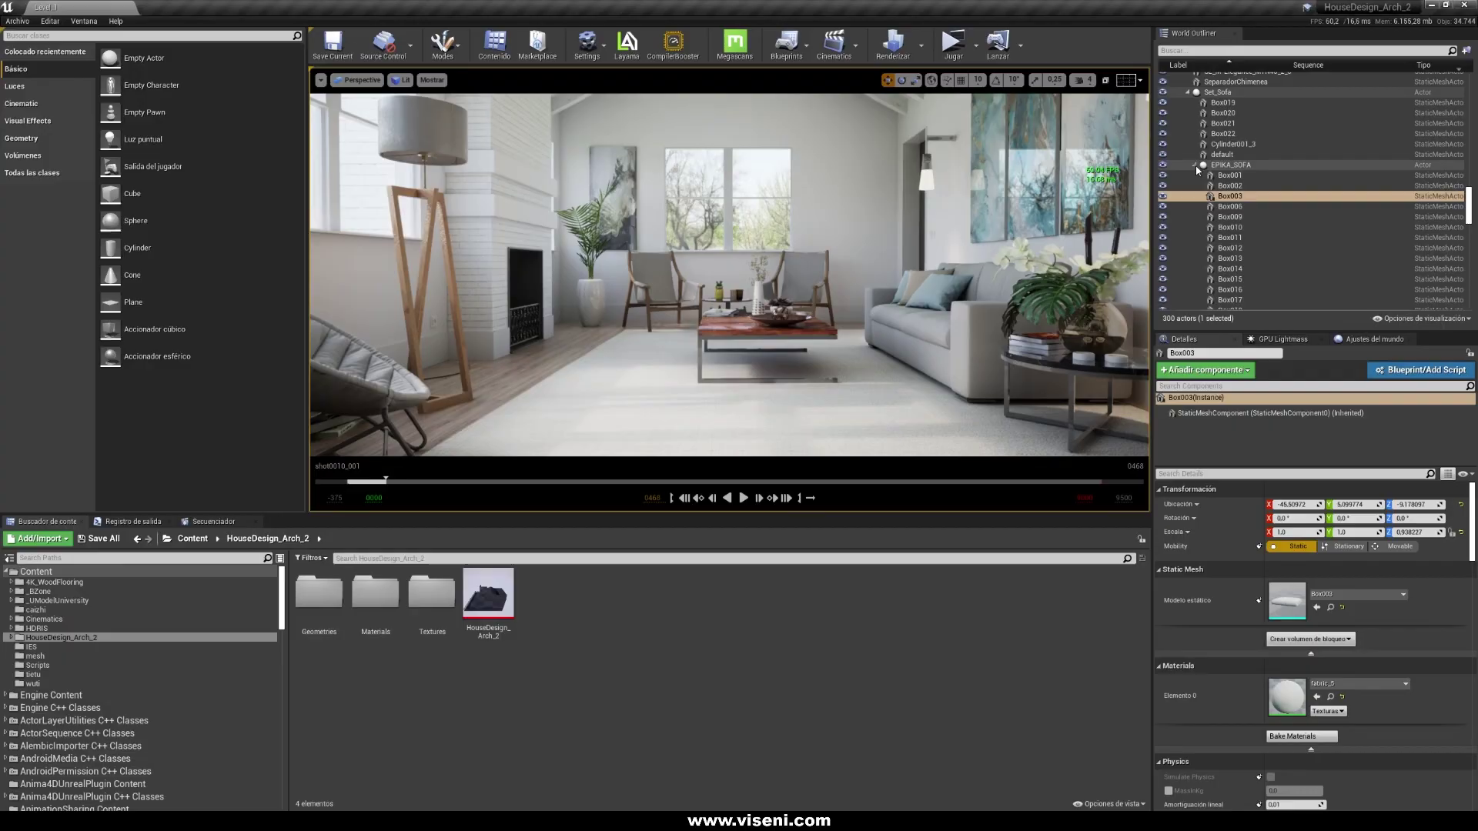
left_click_drag(1470, 204, 1469, 100)
left_click(1180, 213)
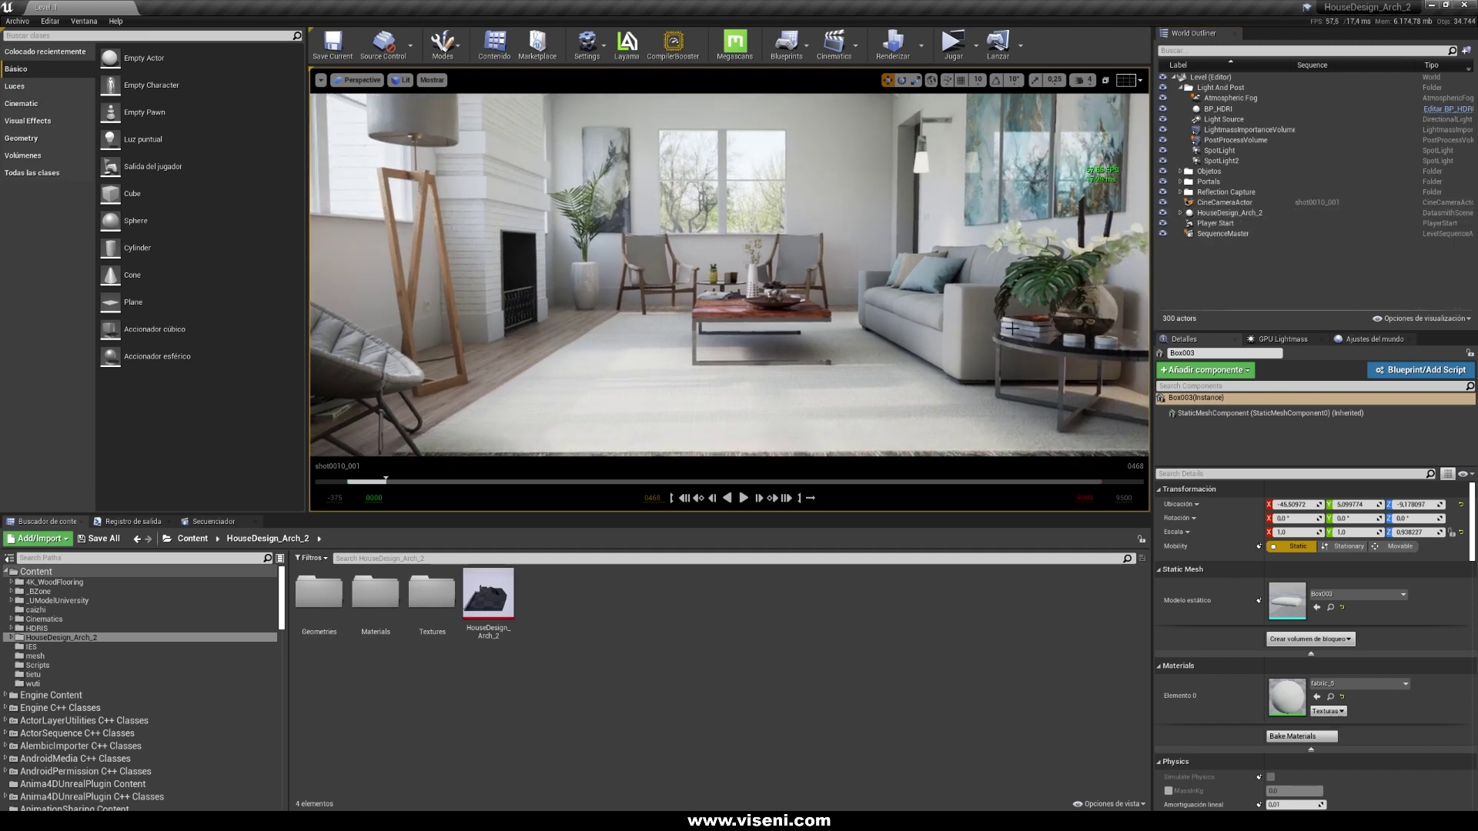
key("alt+0")
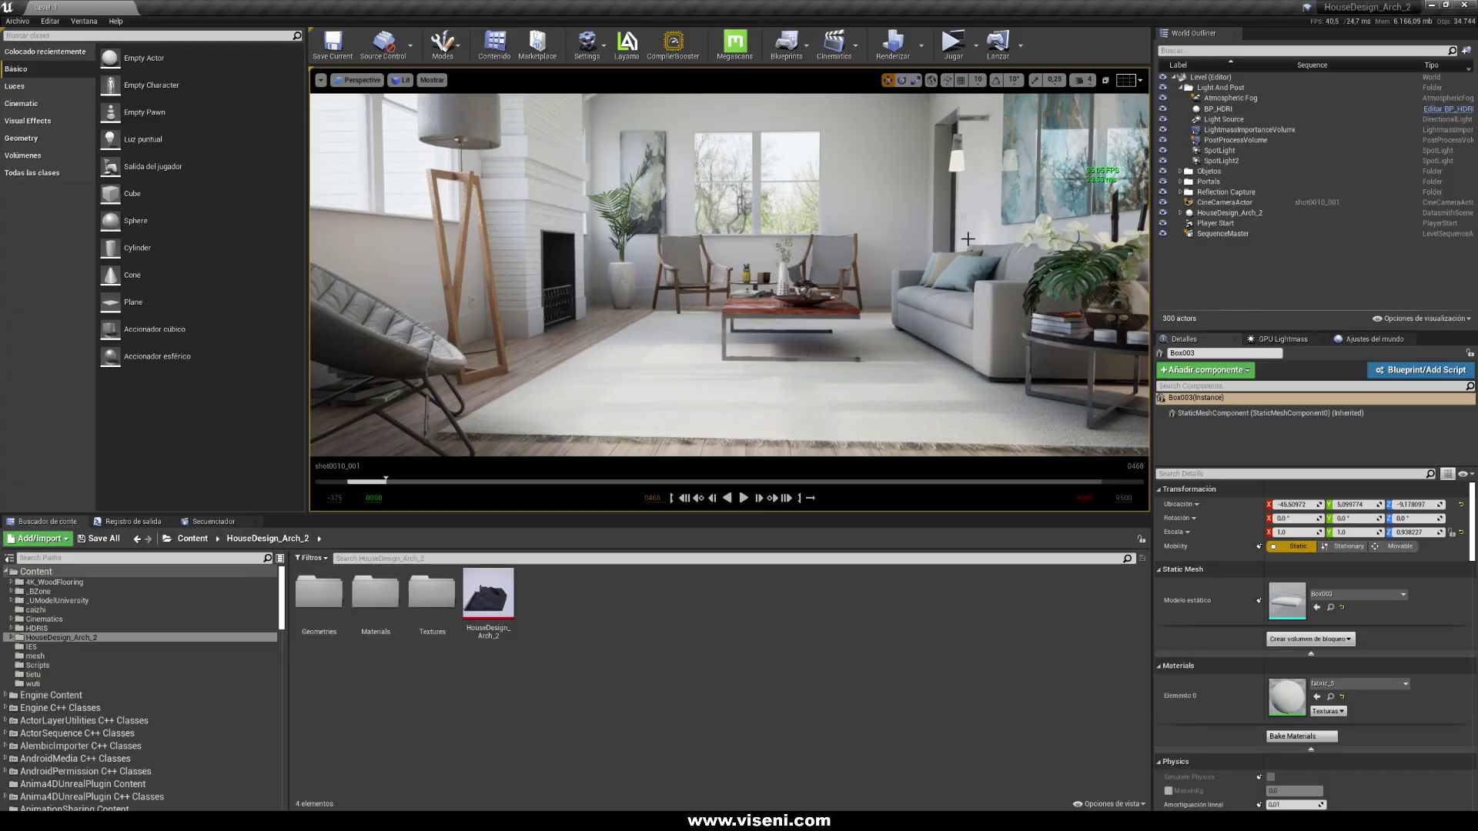
- In the PostProcessVolume, toggle Ray Tracing Ambient Occlusion off and back on
left_click(1235, 140)
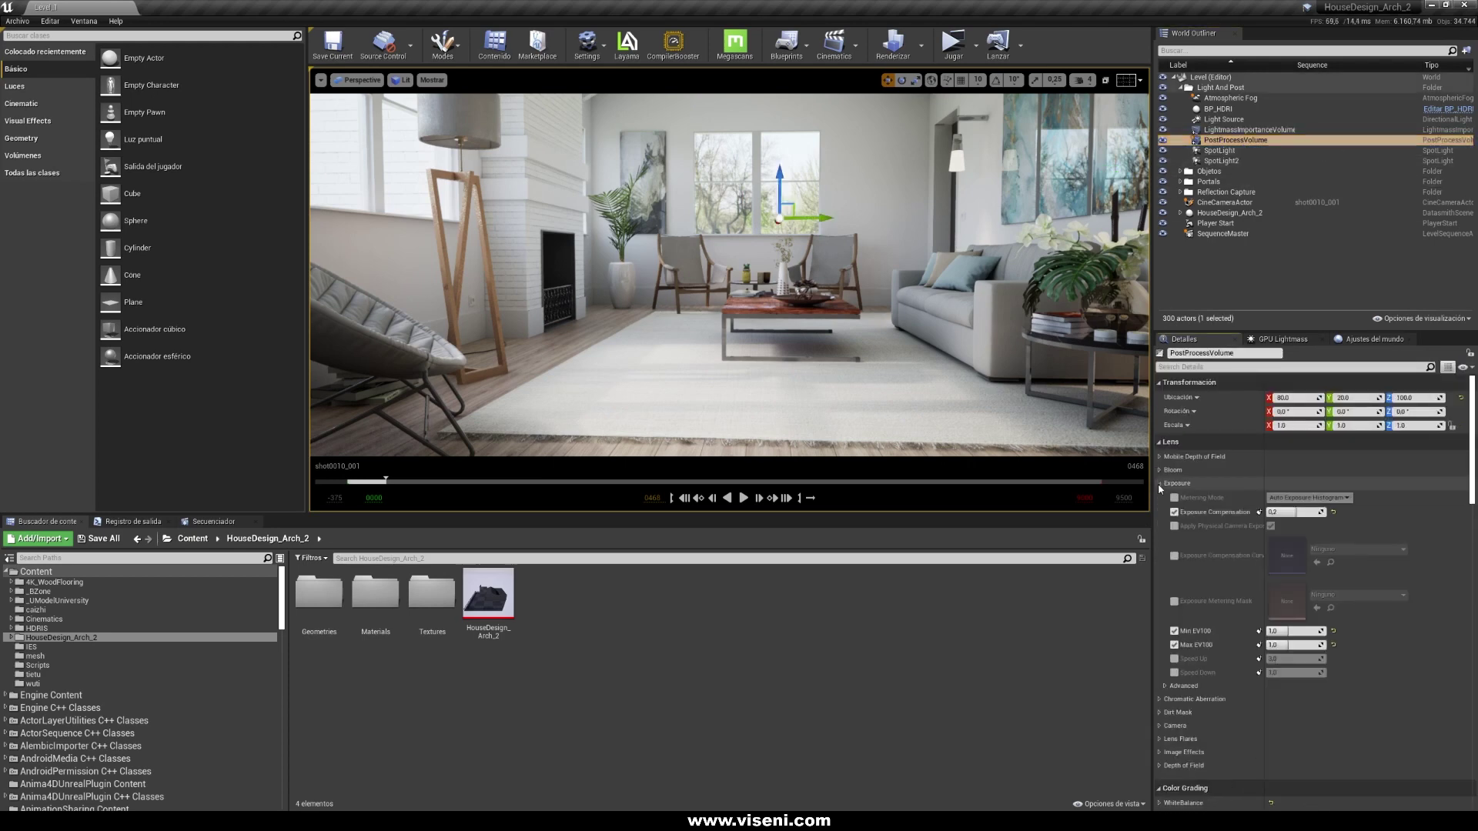
left_click(1183, 521)
scroll(1182, 520, "down", 15)
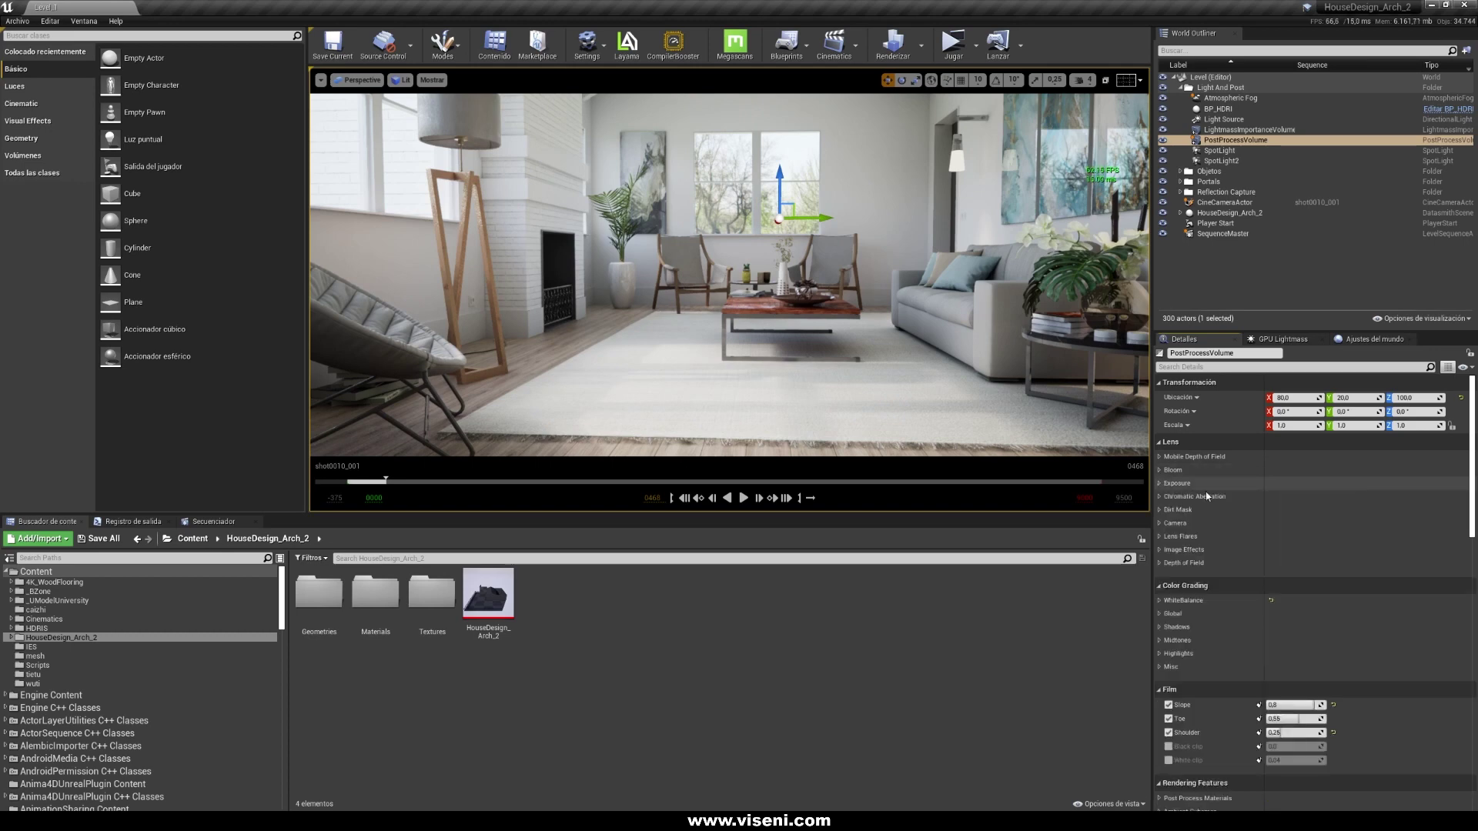
scroll(1204, 508, "down", 1)
left_click(1188, 454)
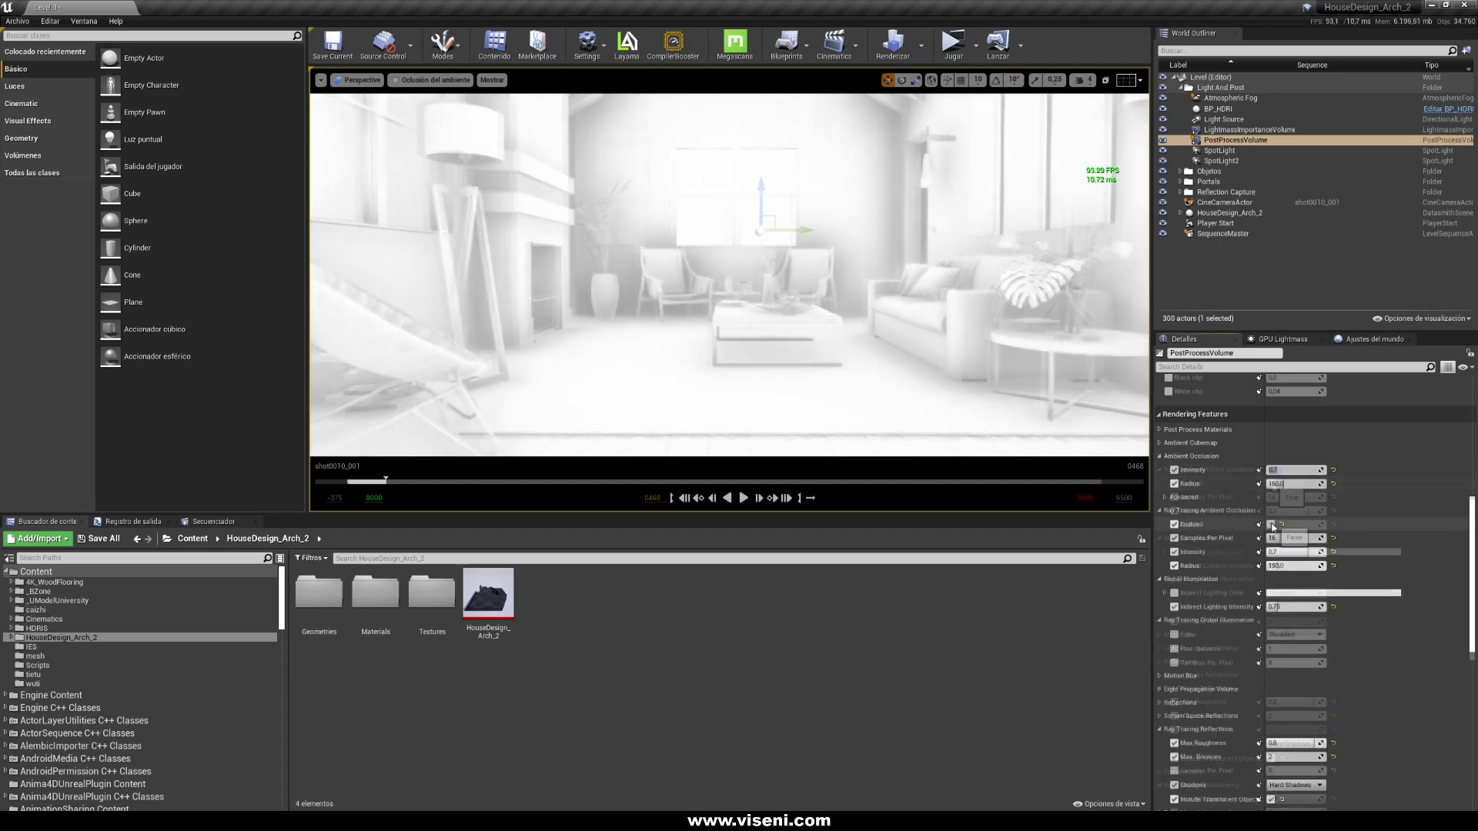
left_click(1271, 524)
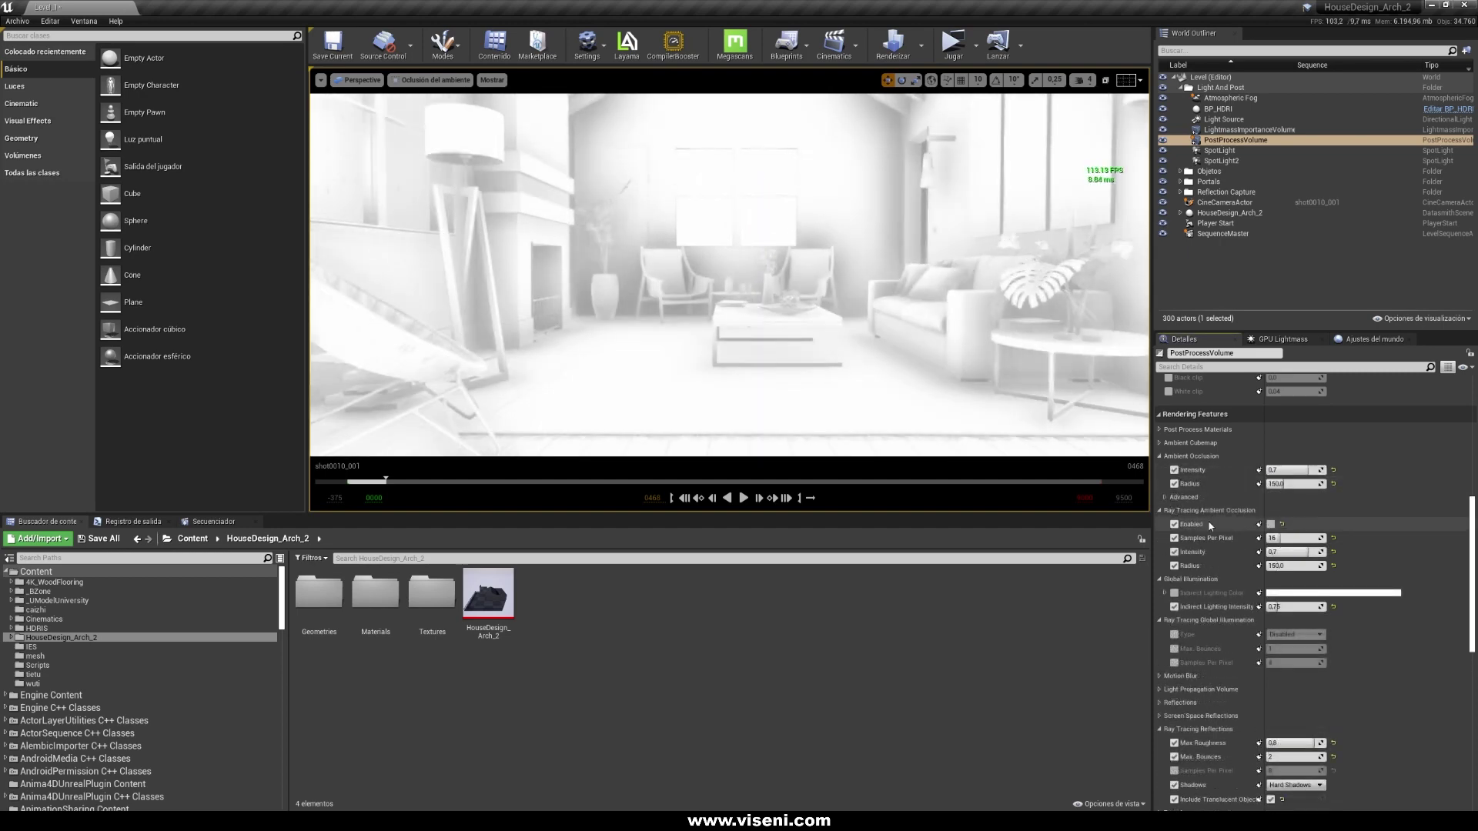
left_click(1271, 524)
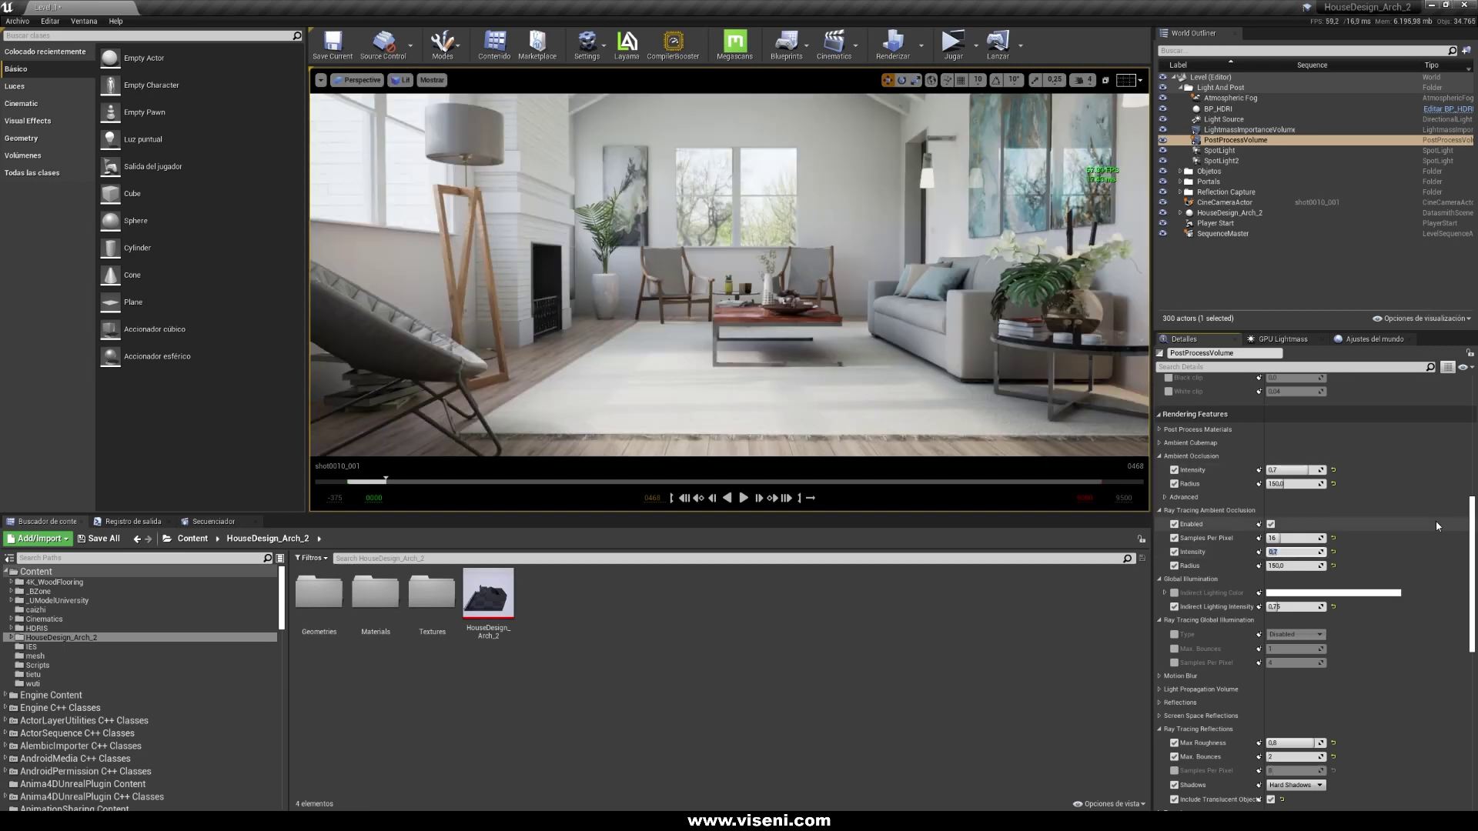
- Set ray-traced ambient occlusion intensity to 0, then back to 0,7
type("0")
key("Return")
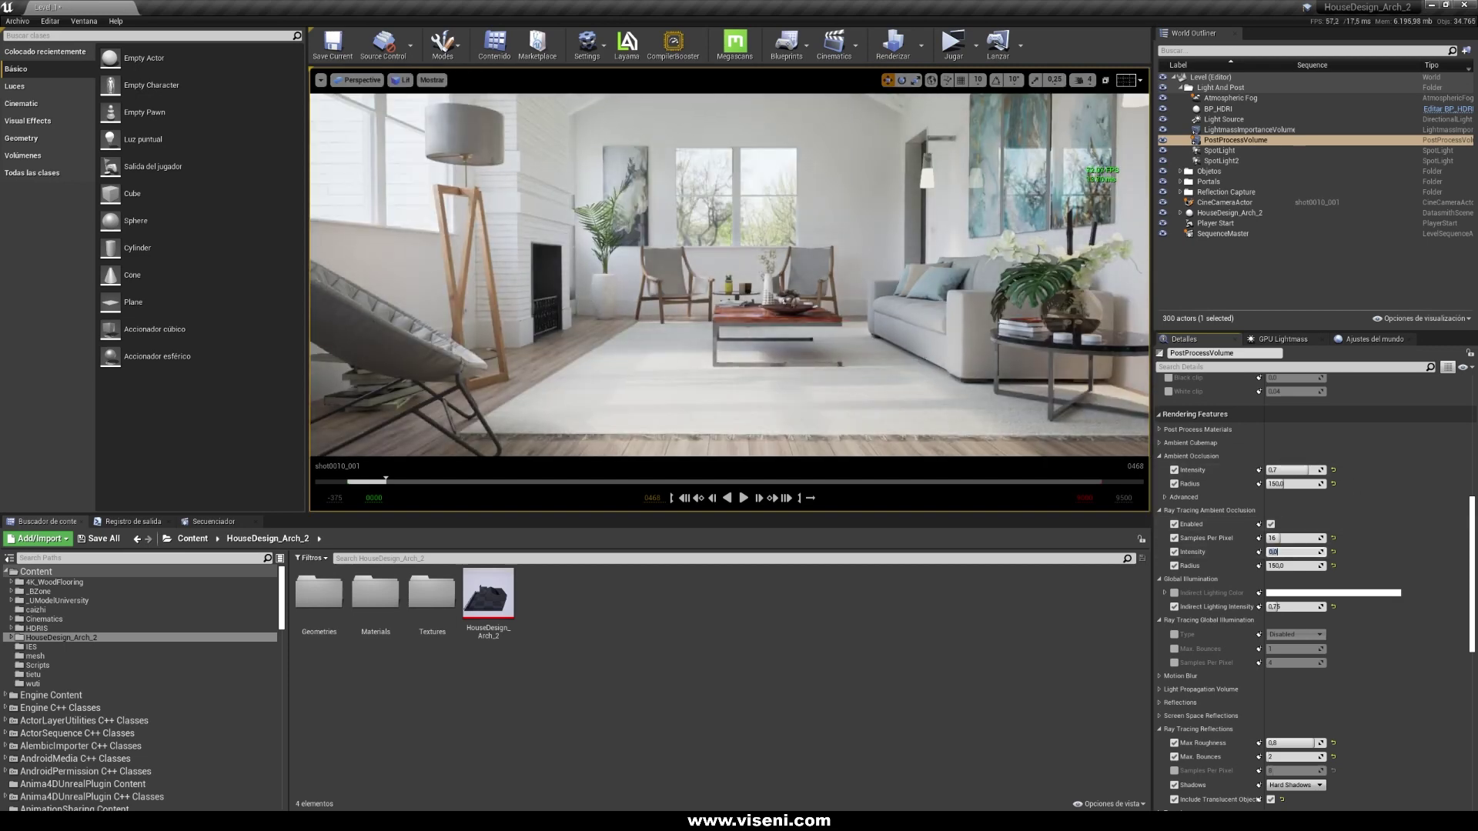
right_click_drag(920, 346, 921, 345)
left_click(1300, 551)
type("0")
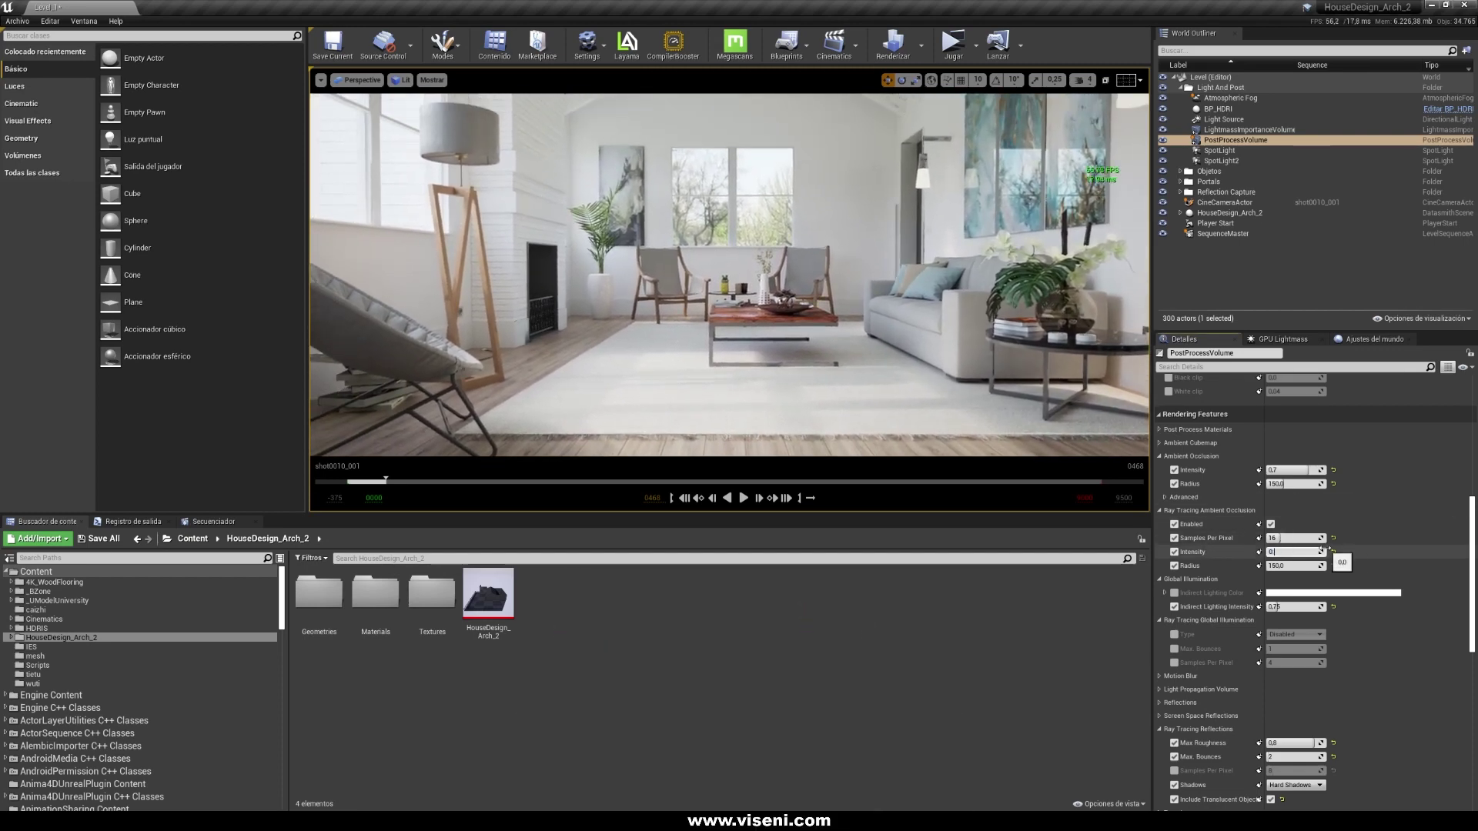
type(",7")
key("Return")
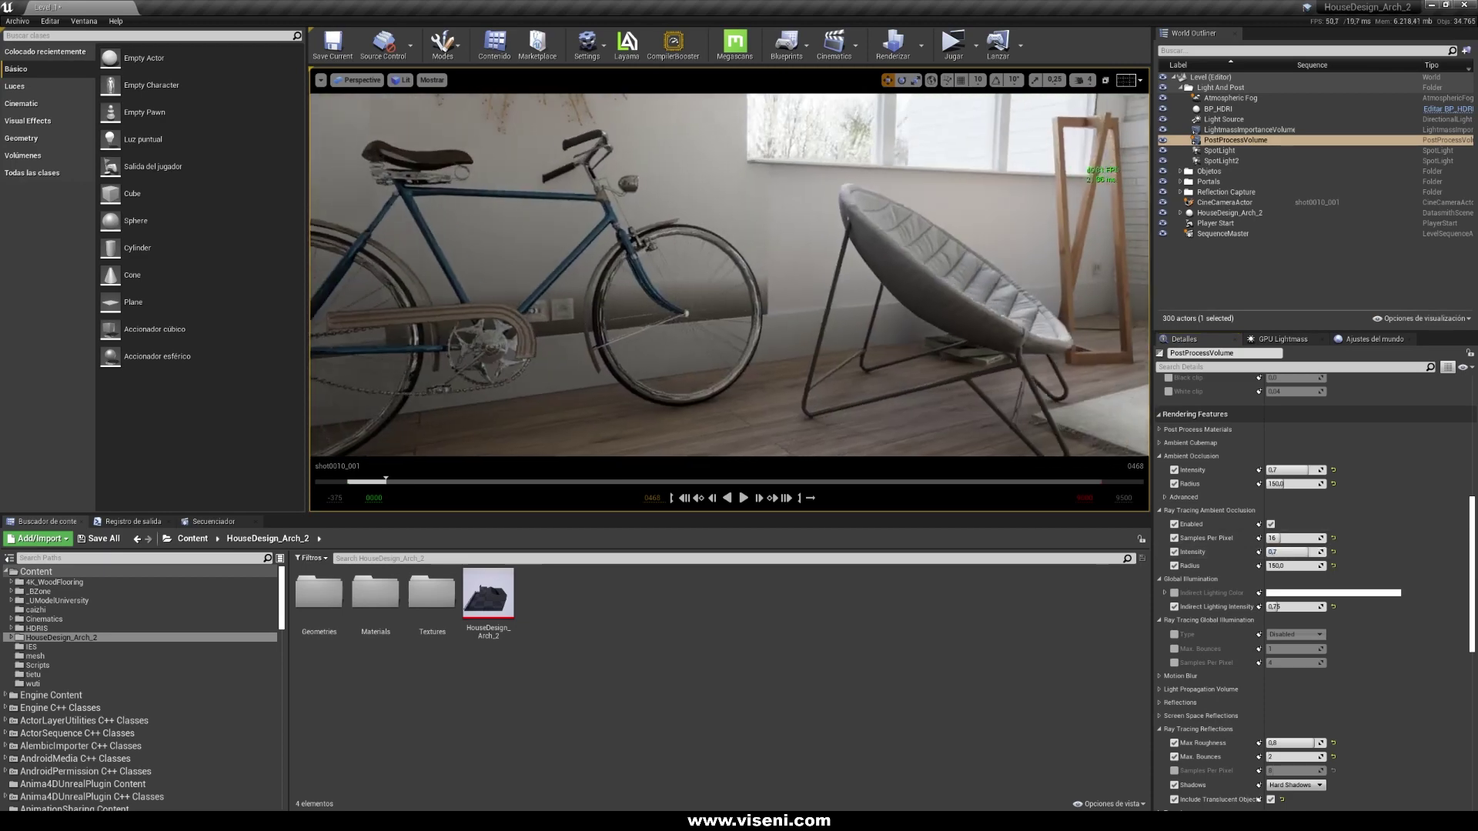
right_click_drag(730, 275, 730, 275)
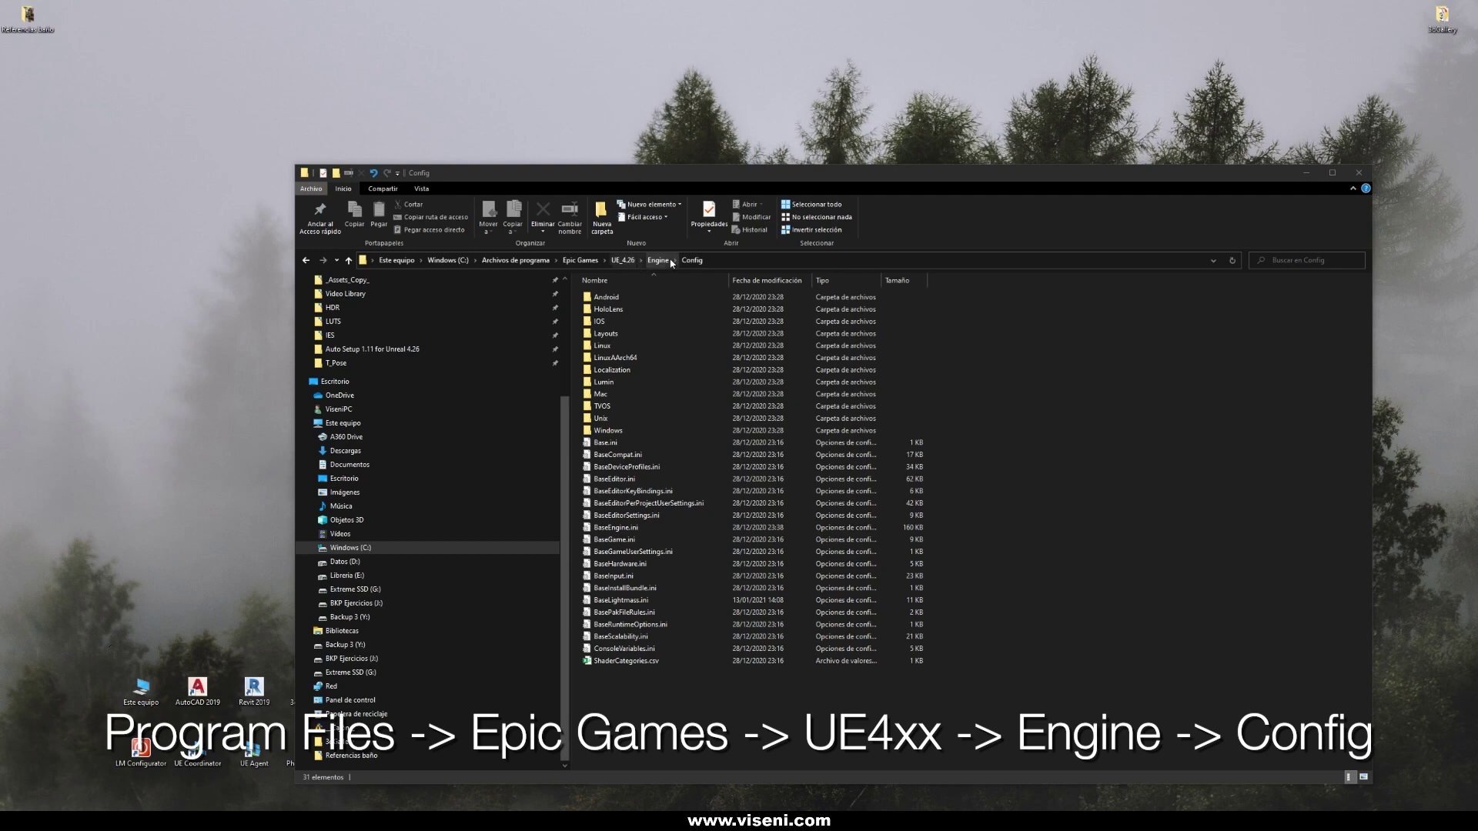
- Bring File Explorer forward at the UE_4.26 Engine\Config folder
left_click(664, 711)
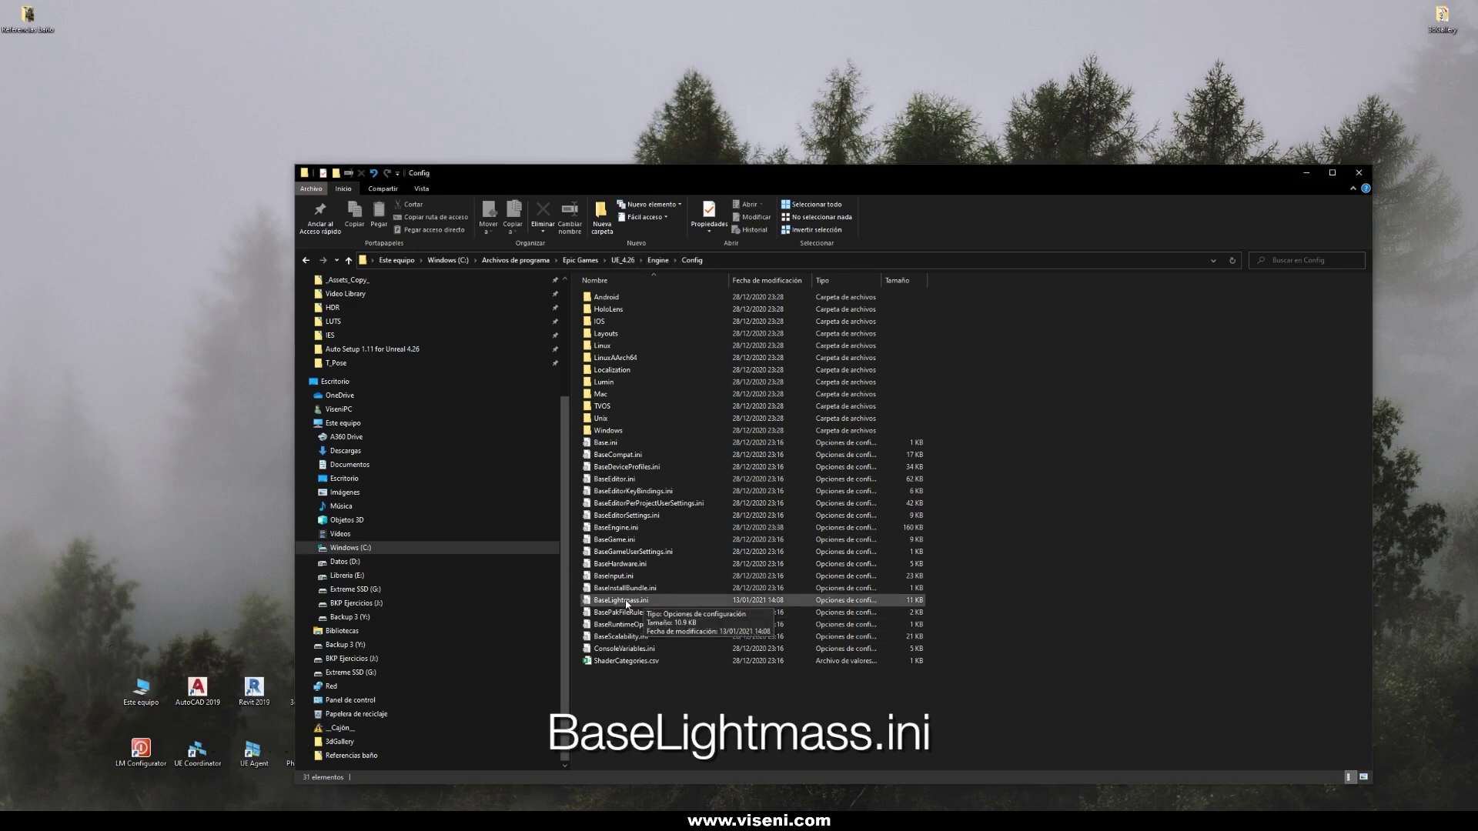
- Open BaseLightmass.ini and highlight the [DevOptions.GPULightmass] NumPrimaryGISamples=128 and secondary sample lines
double_click(631, 605)
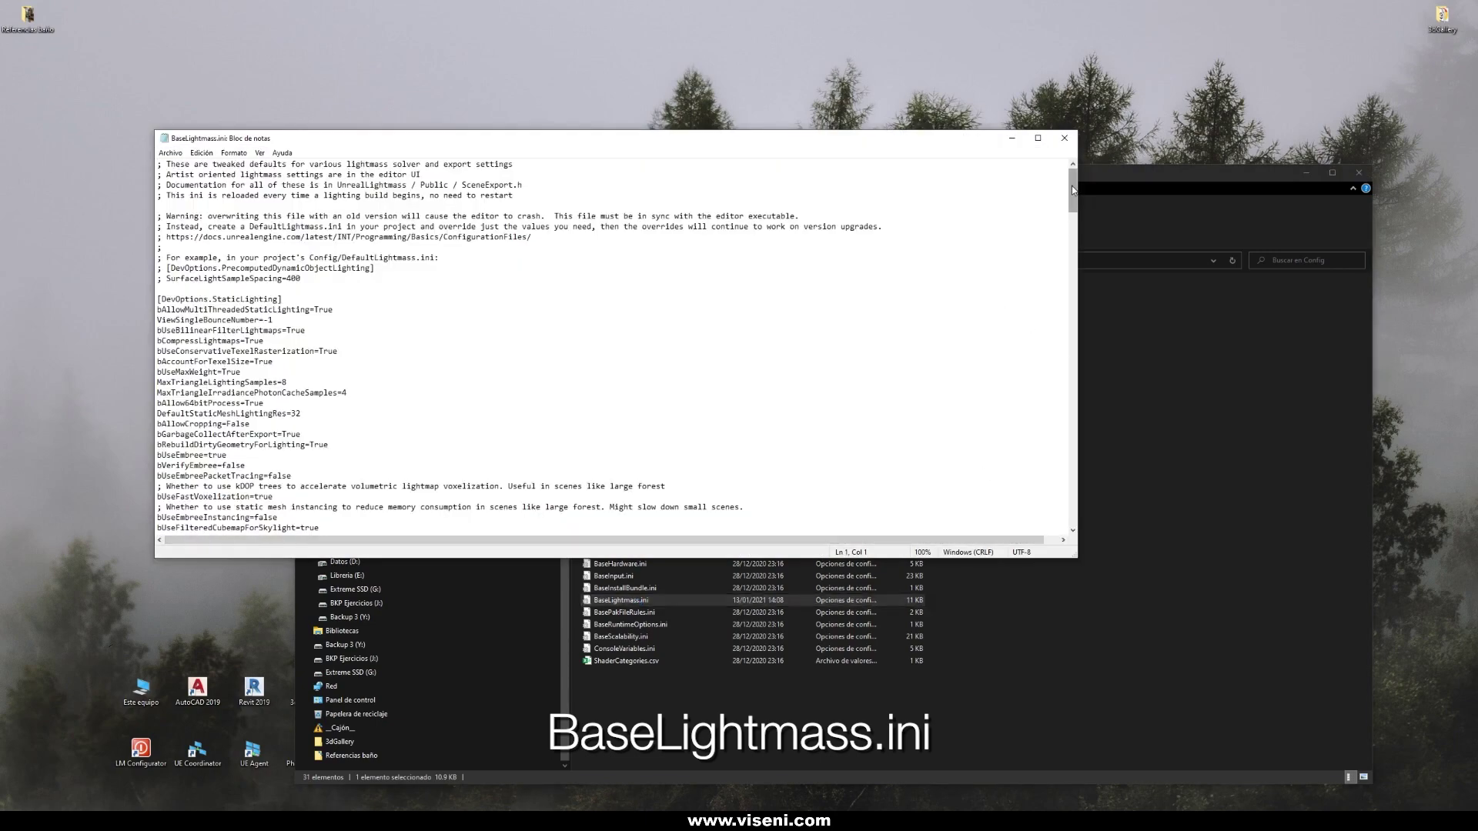
left_click_drag(1071, 186, 1072, 503)
left_click_drag(161, 487, 268, 489)
left_click(282, 501)
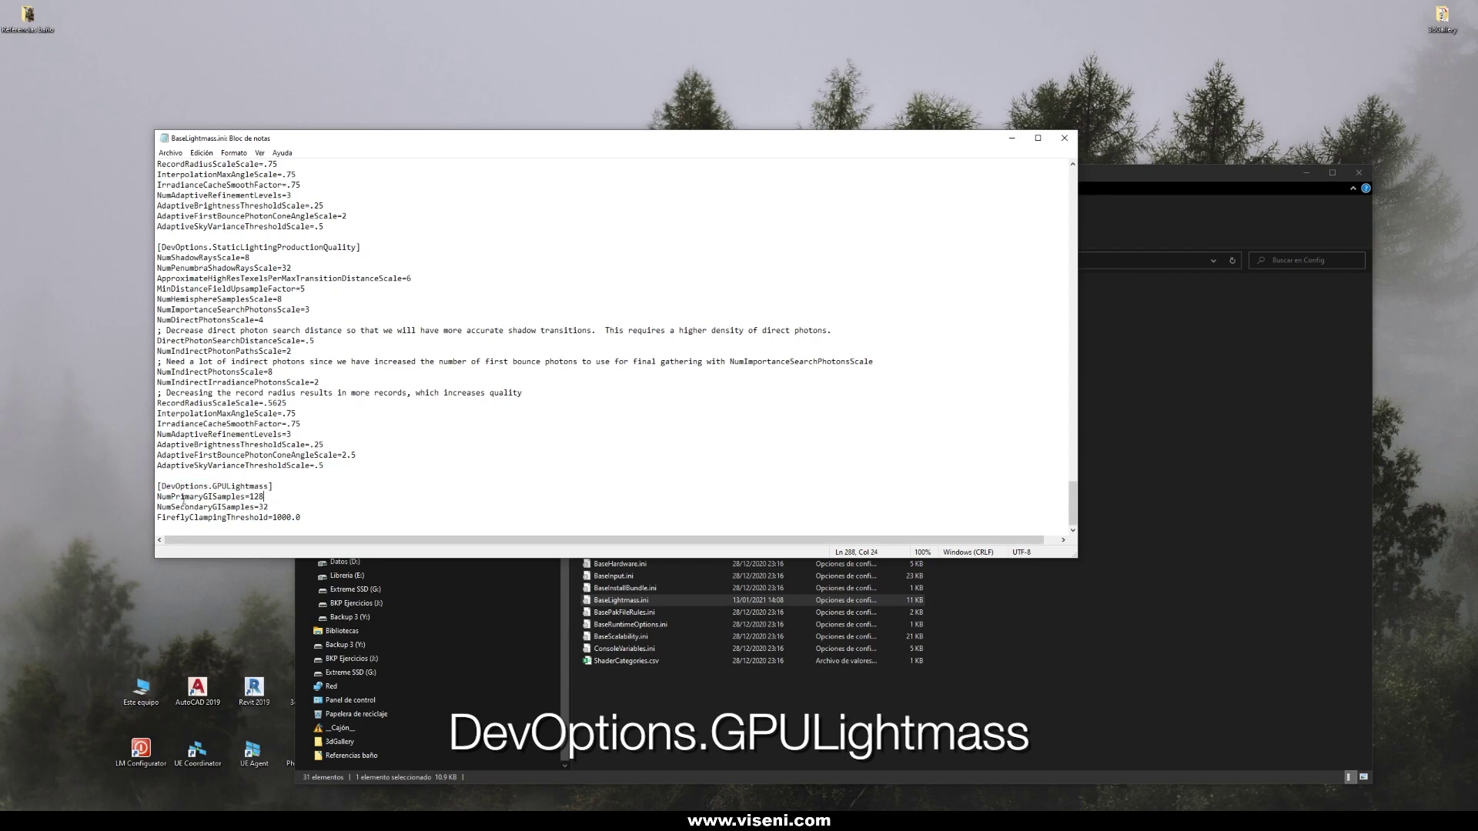
left_click_drag(248, 497, 263, 498)
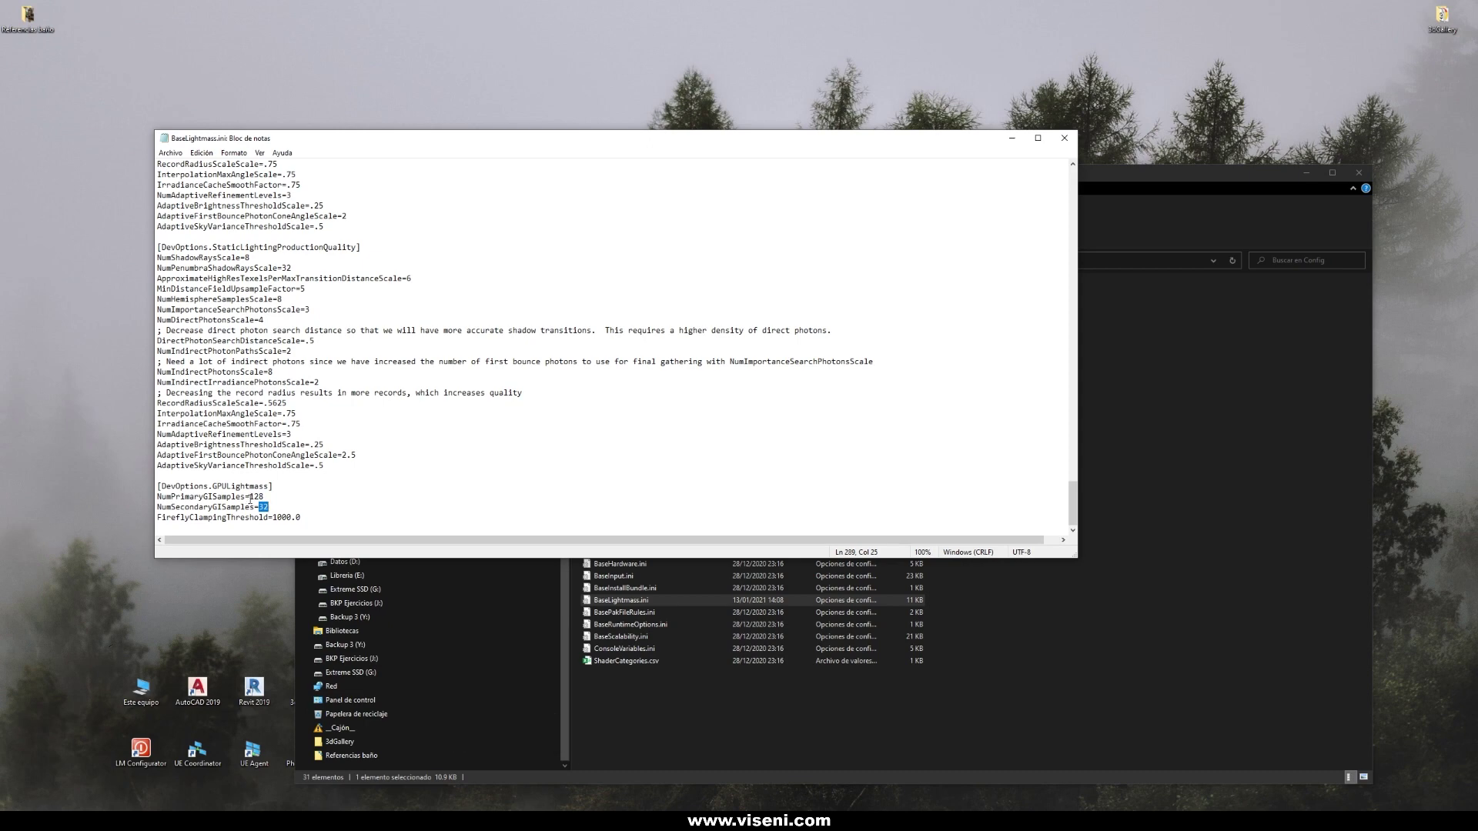
left_click(265, 507, "shift")
left_click_drag(157, 497, 264, 497)
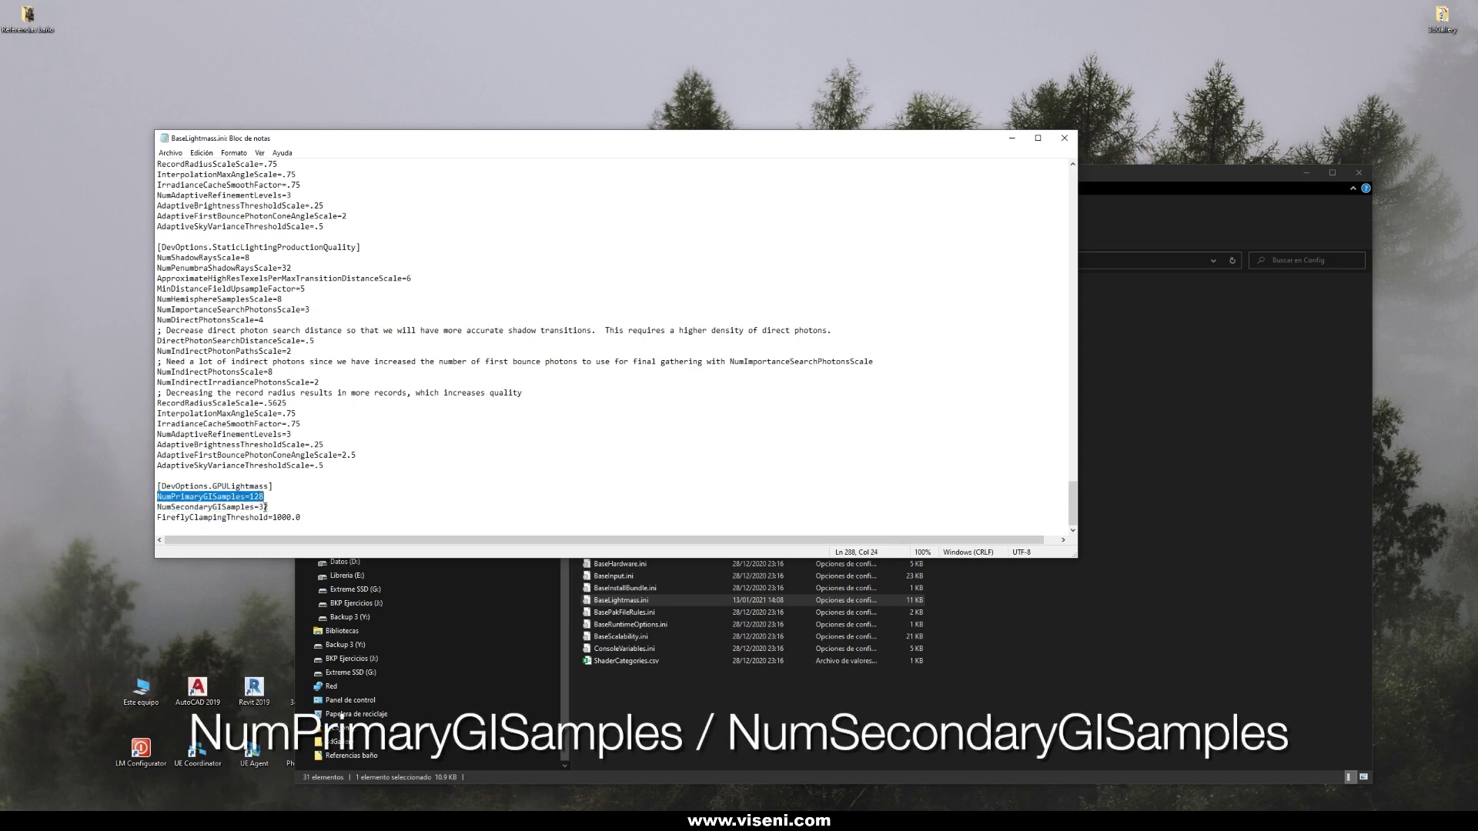
left_click(265, 508)
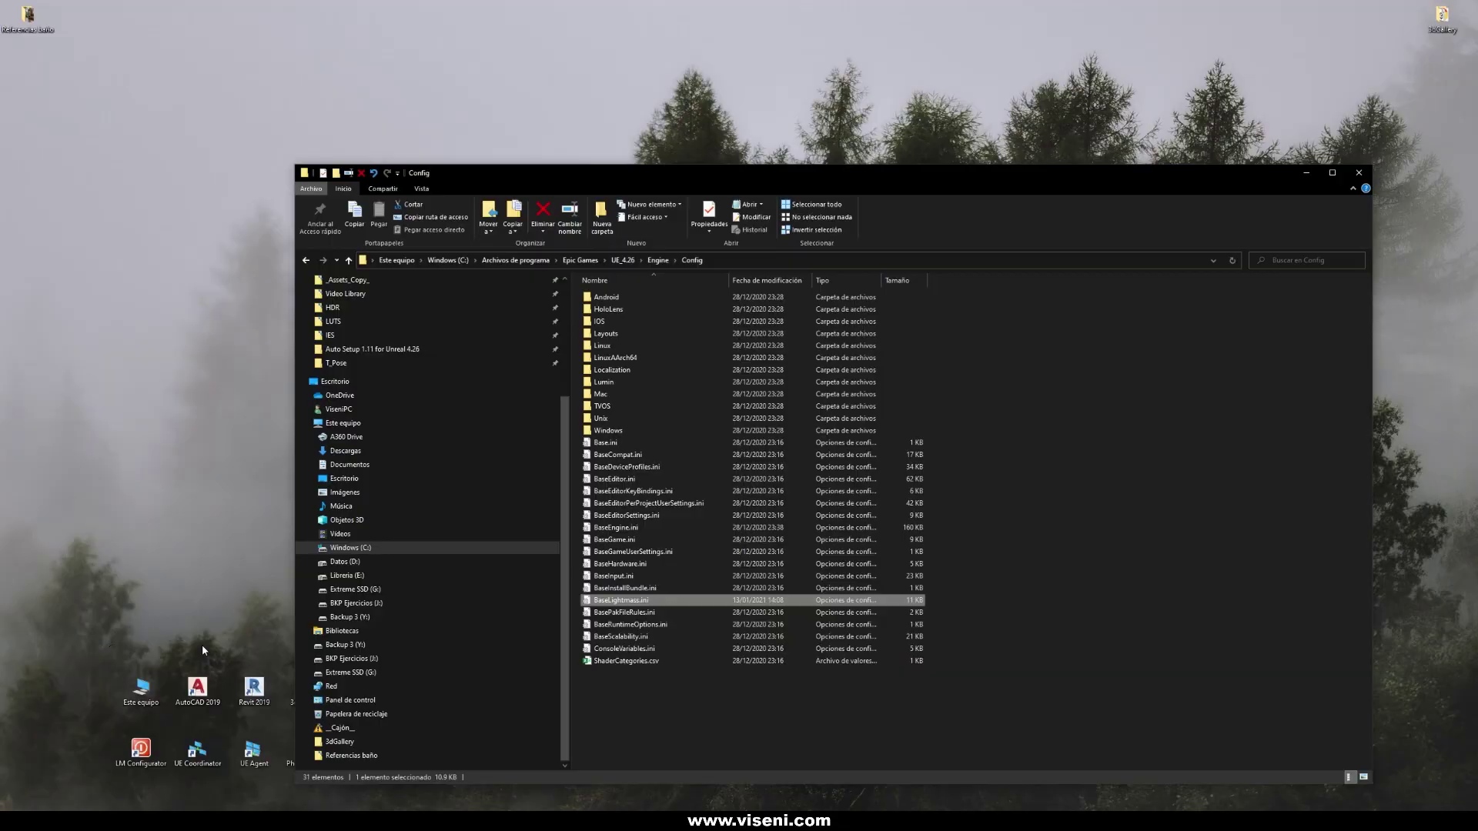
- In LM Configurator, choose option 7 for quality settings and apply preset 4, Extreme Quality
double_click(127, 758)
left_click_drag(668, 145, 650, 146)
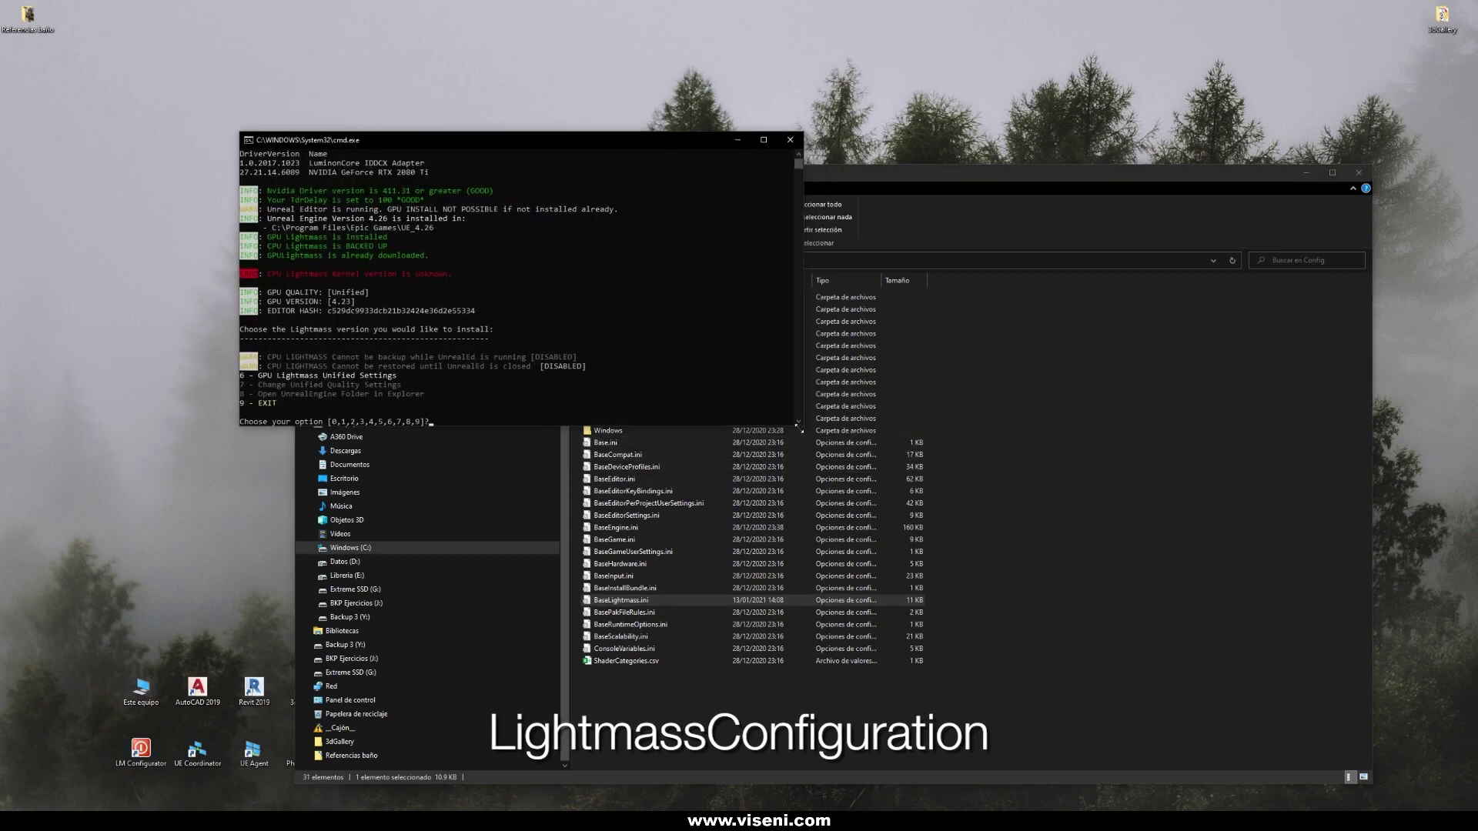
left_click_drag(801, 429, 980, 553)
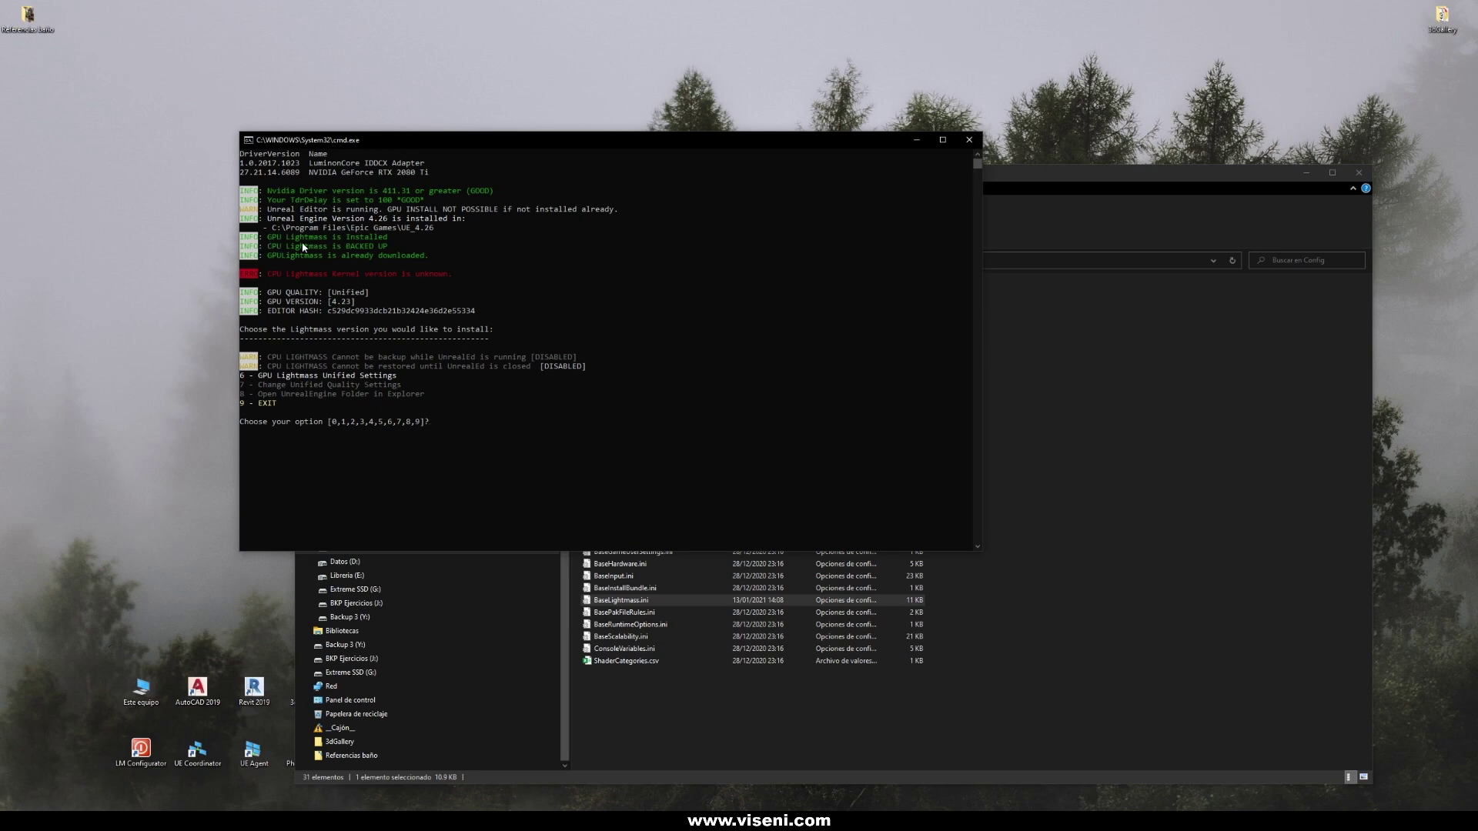
type("7")
key("Return")
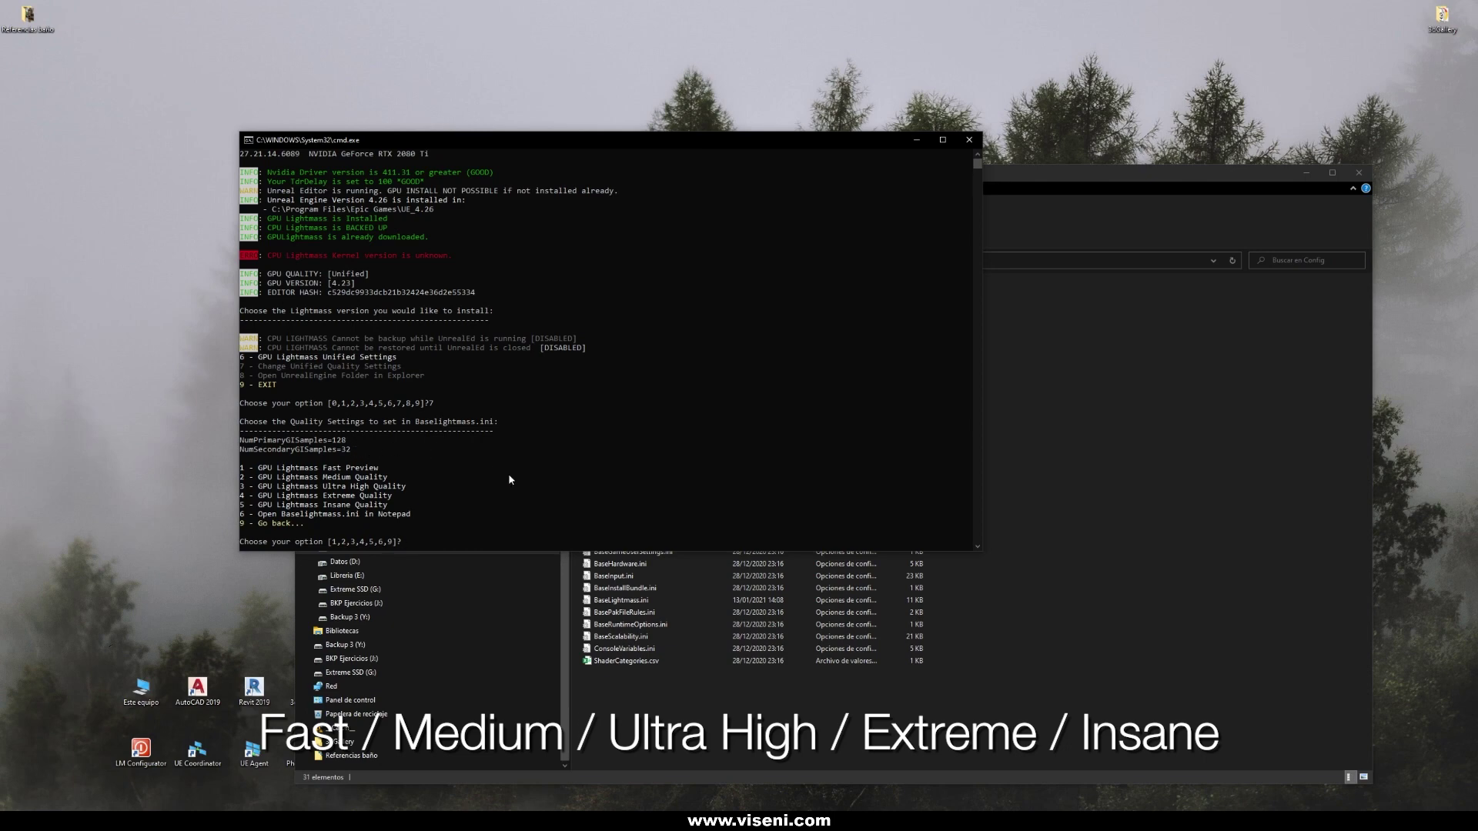
type("4")
key("Return")
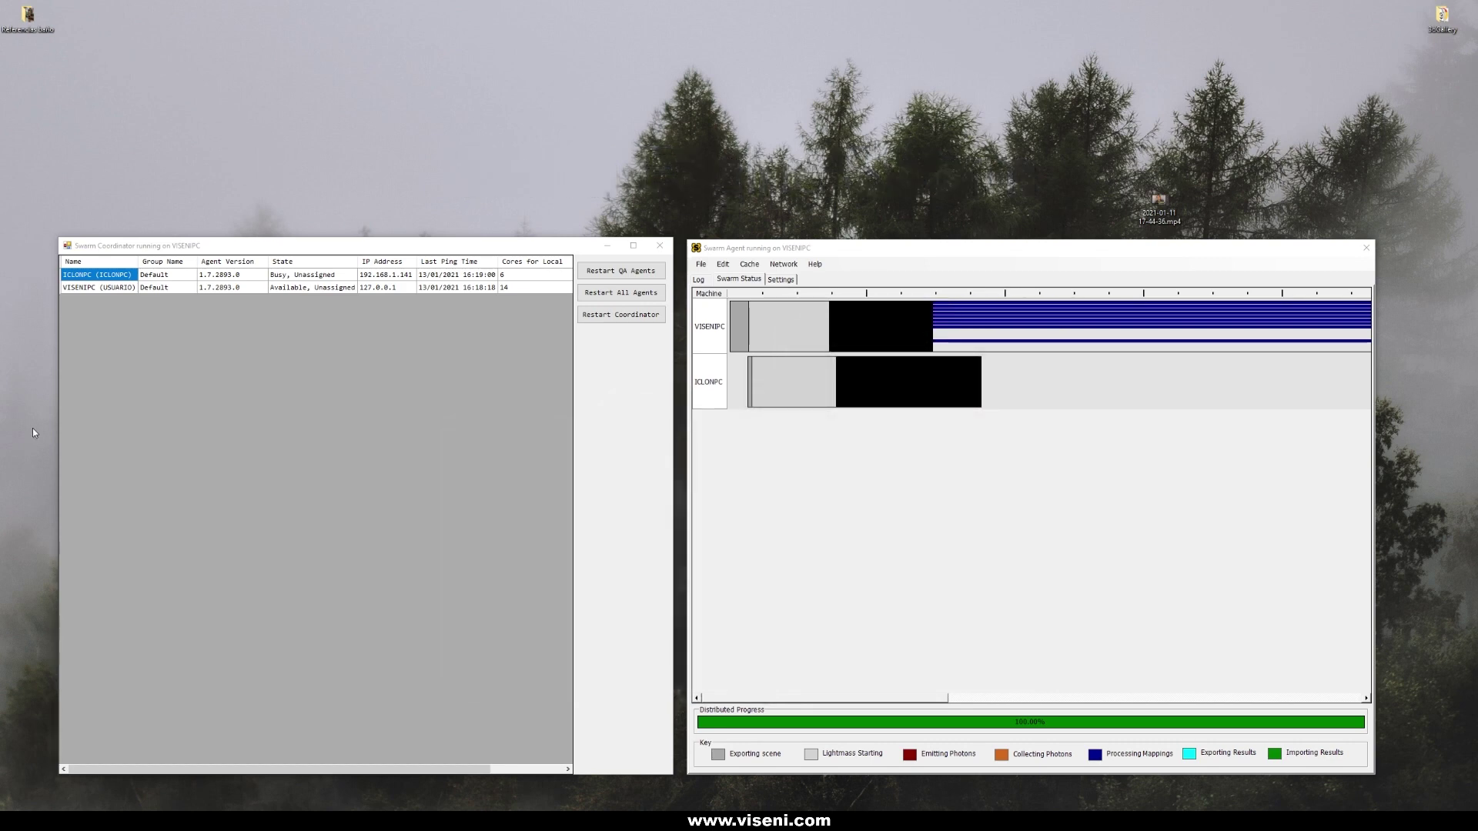
left_click(89, 287)
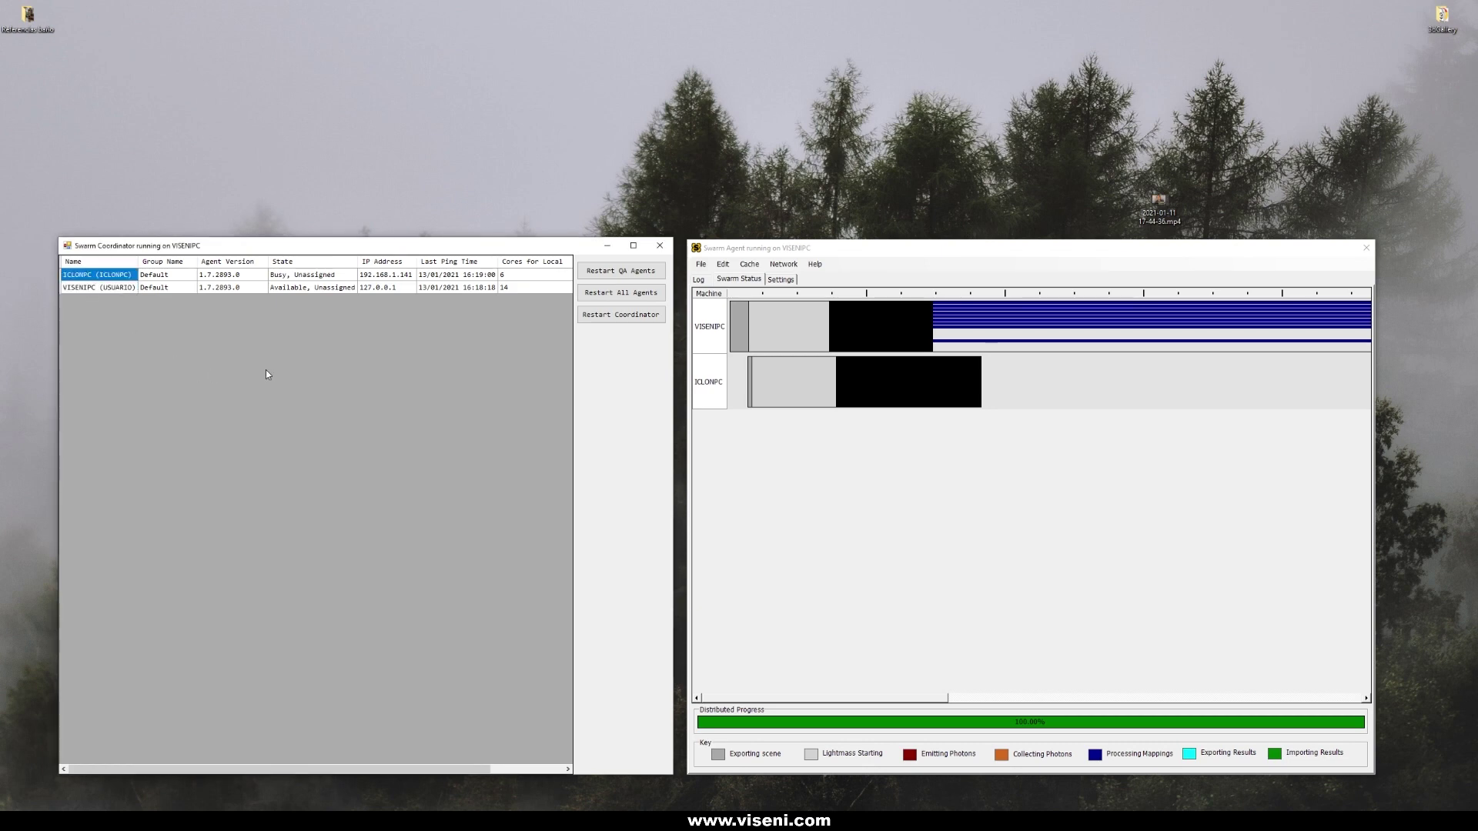
left_click(827, 611)
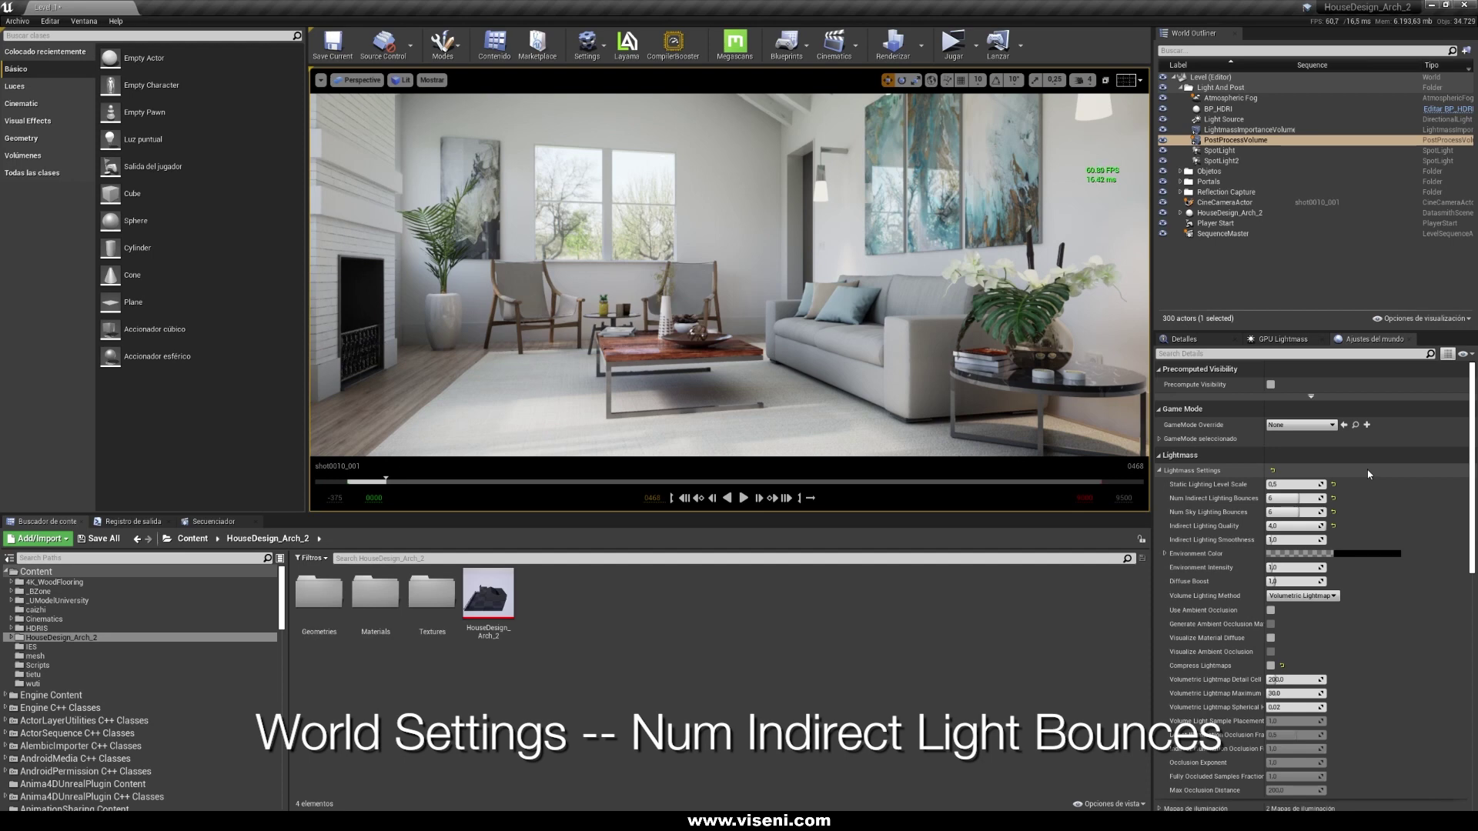
mouse_move(1195, 504)
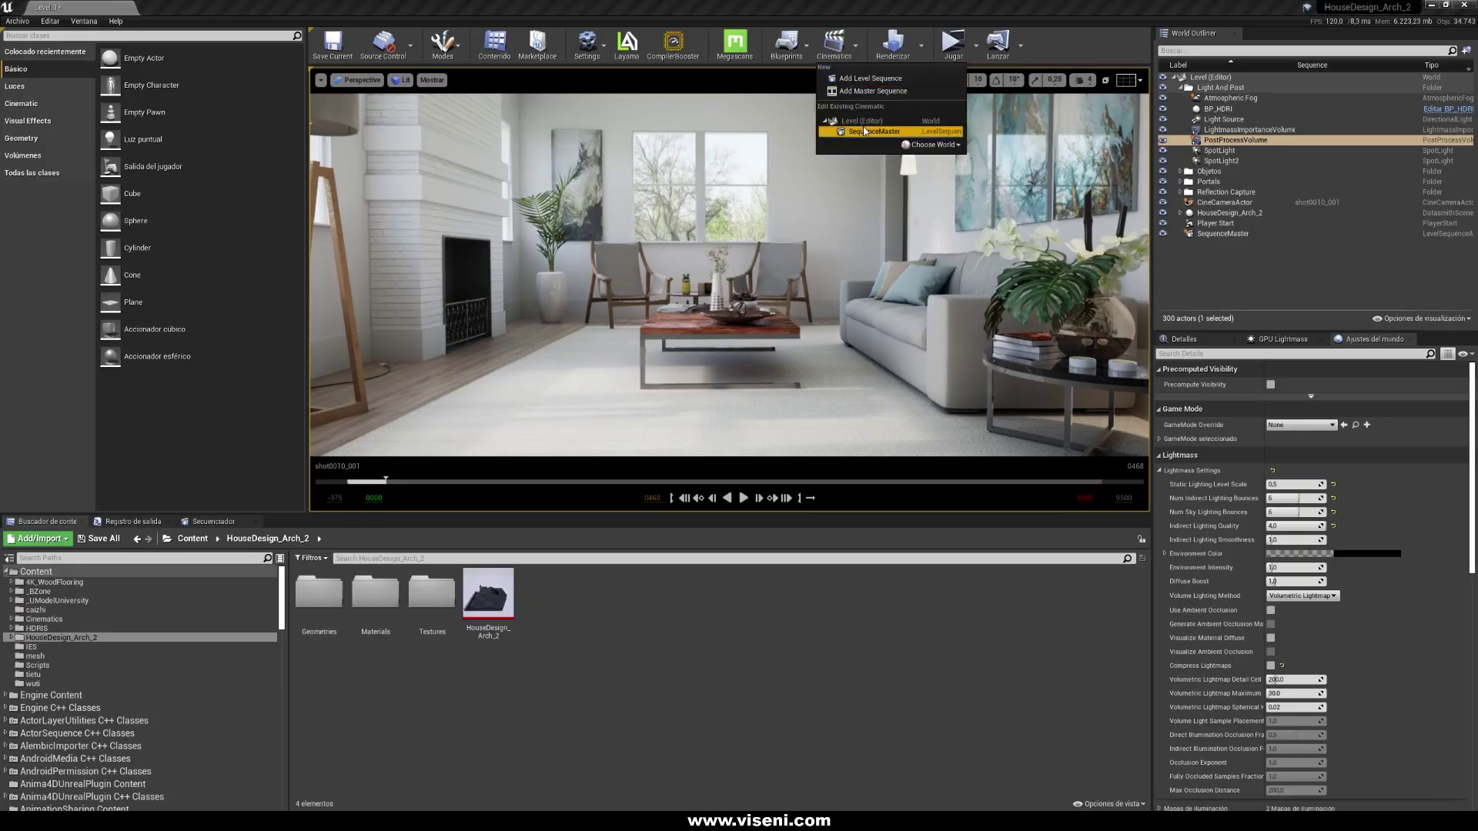
left_click(885, 132)
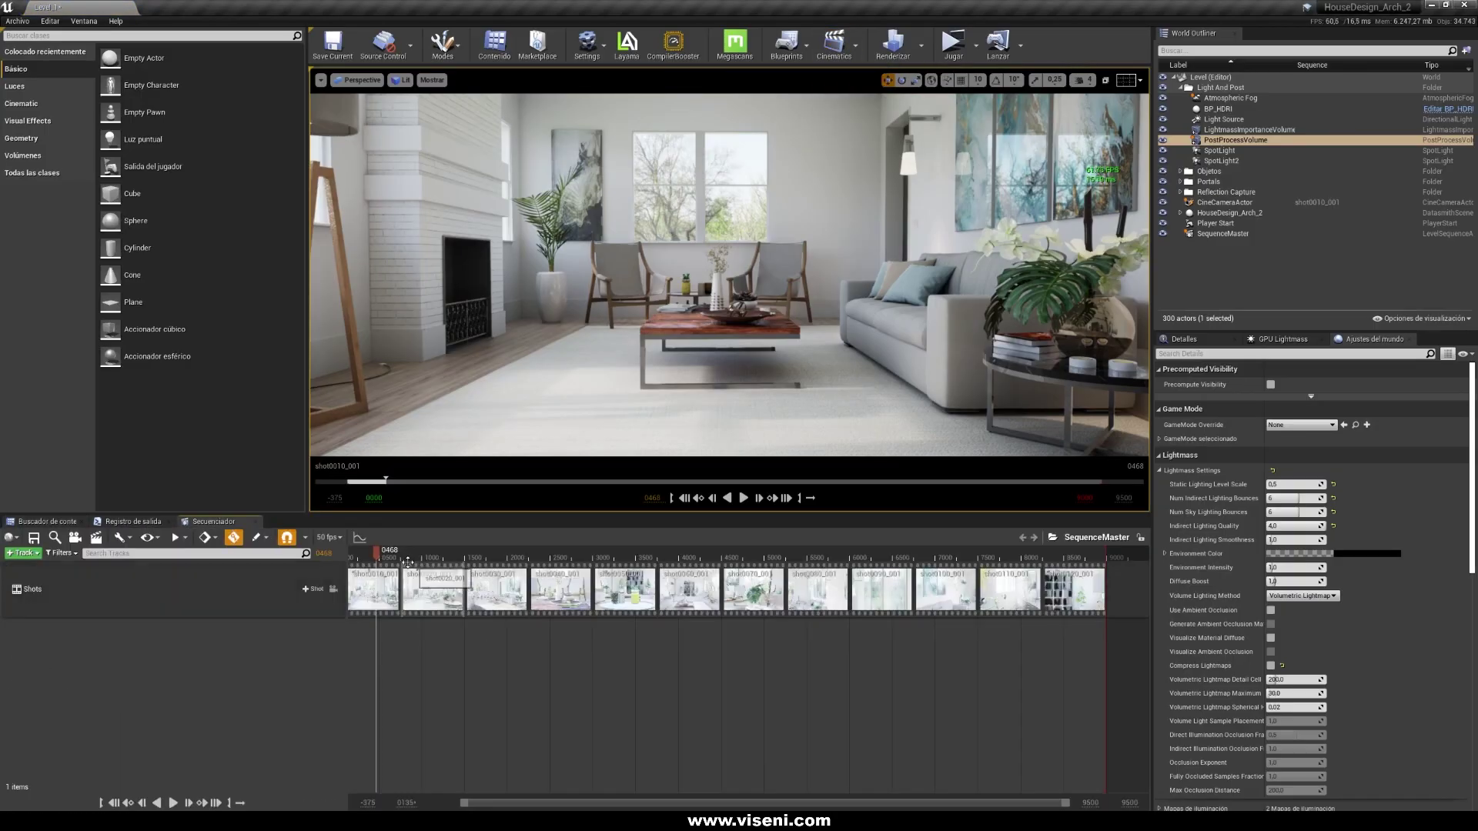
- Lock the viewport to the shot0010 cine camera and play the SequenceMaster sequence
left_click(371, 554)
left_click(333, 589)
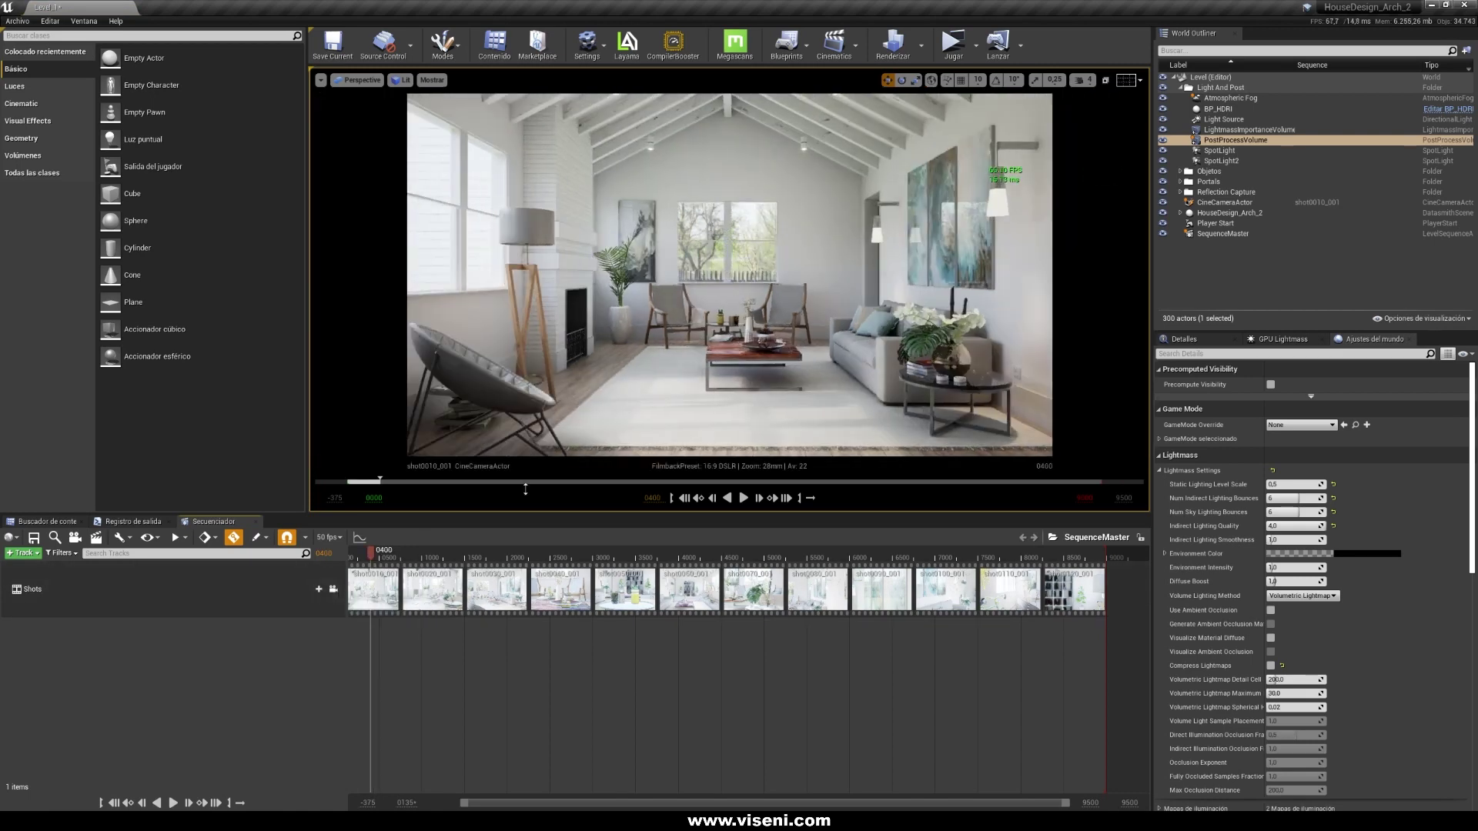
key("space")
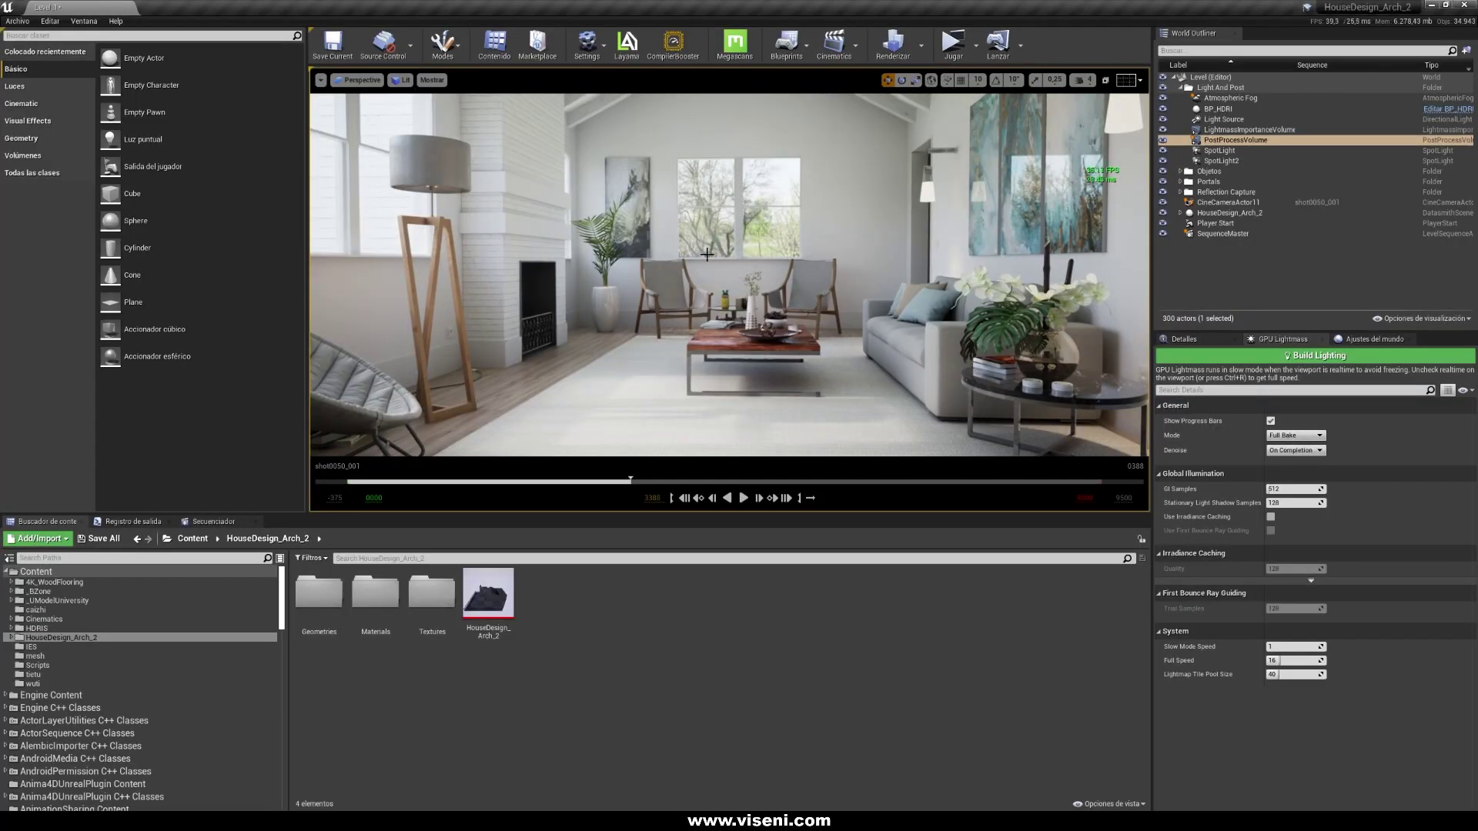
- Build lighting with Renderizar, close the Message Log, and minimise the editor
left_click(892, 42)
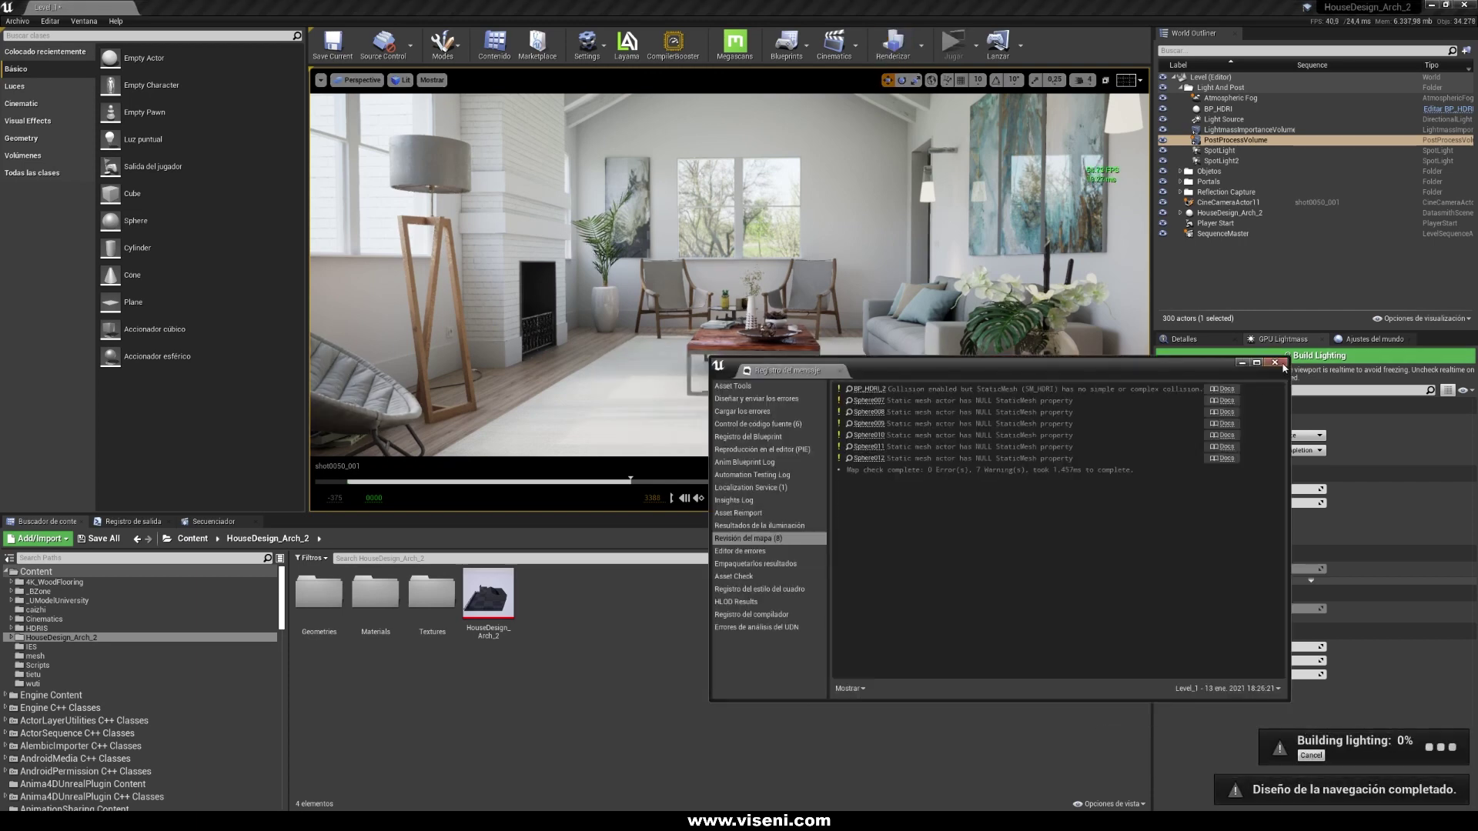
left_click(1275, 362)
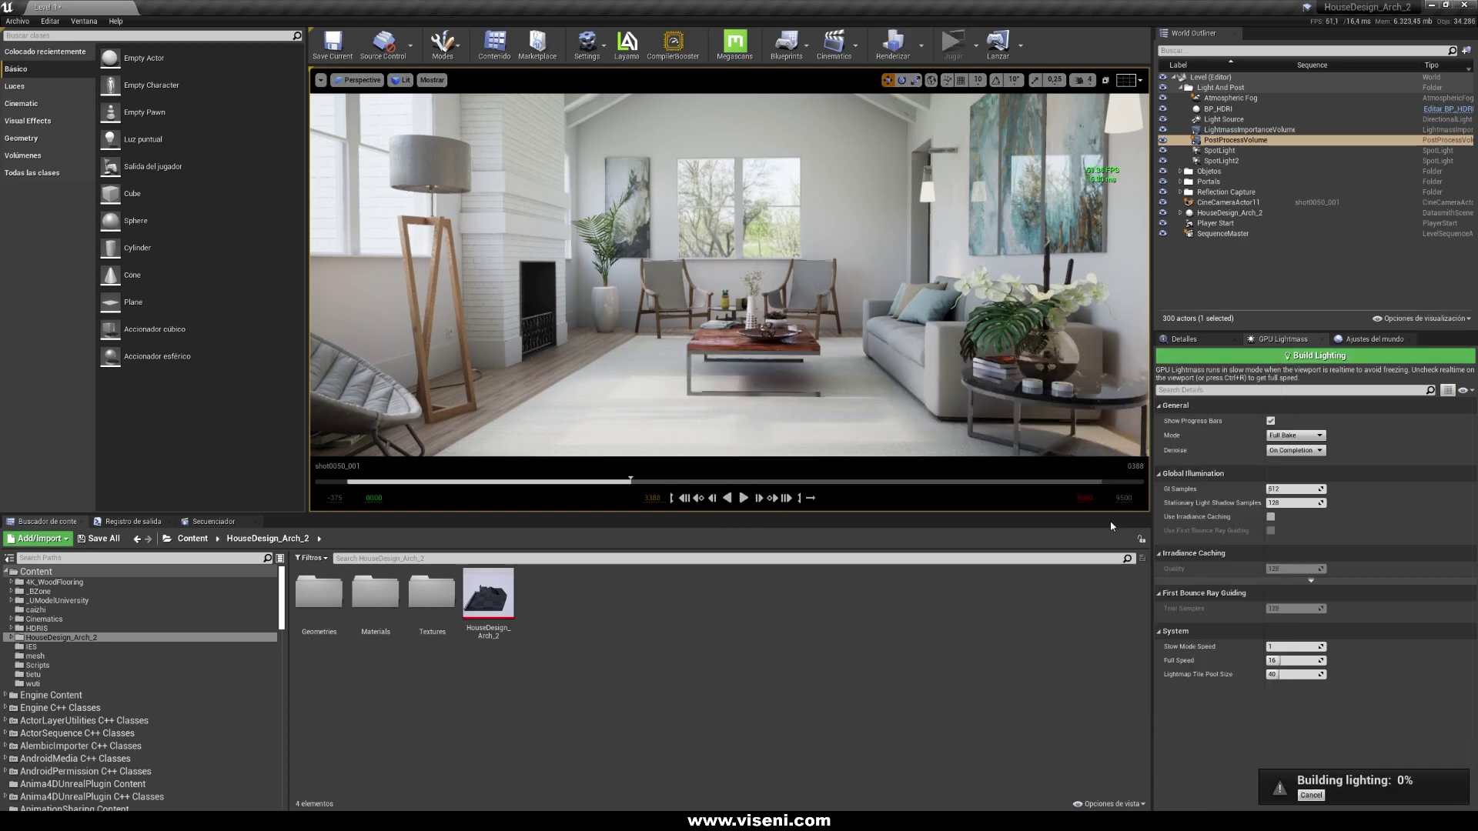
left_click(1429, 6)
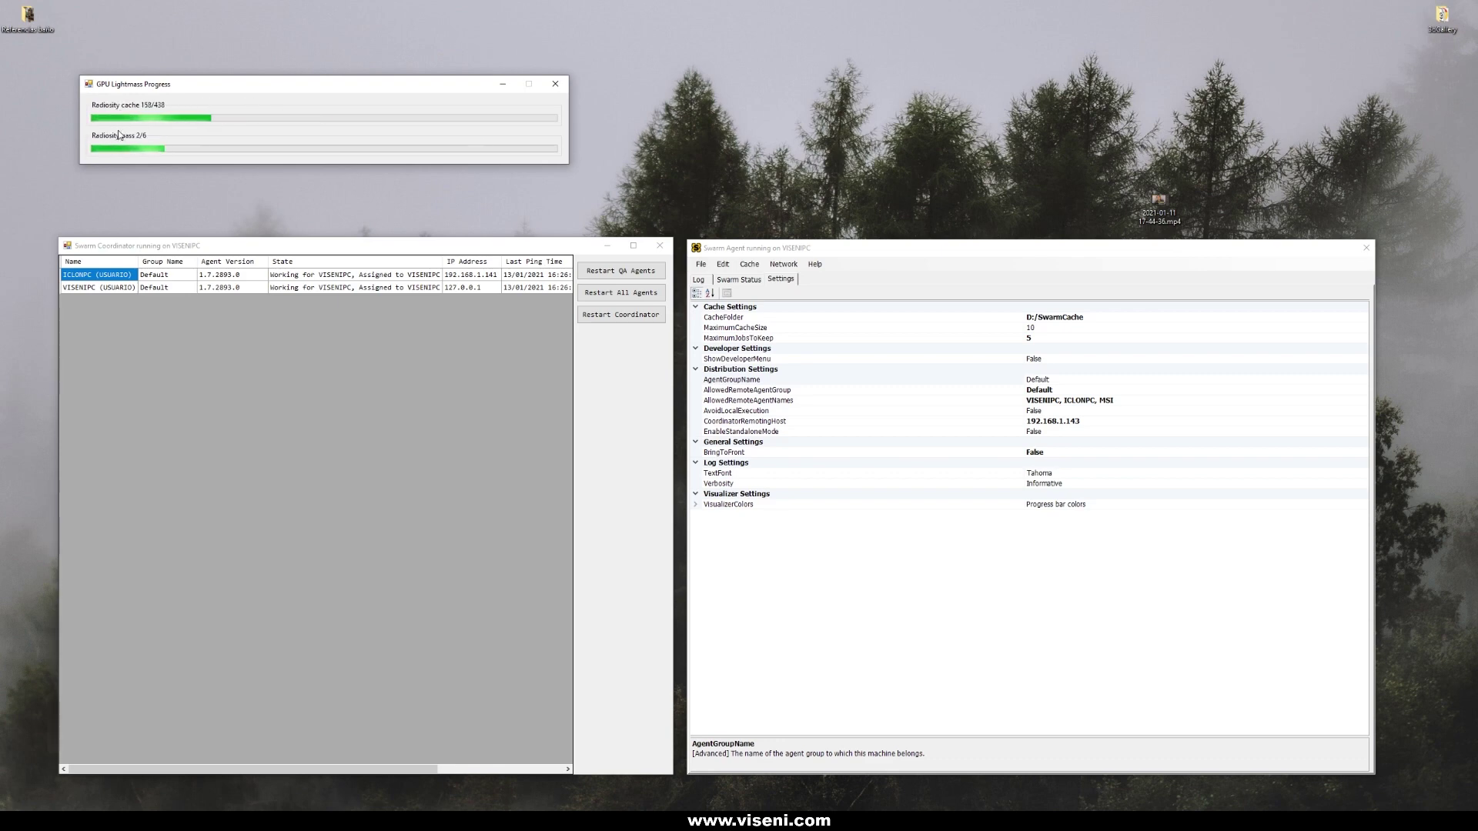
- Show the Swarm Status per-machine timeline in Swarm Agent
left_click(740, 280)
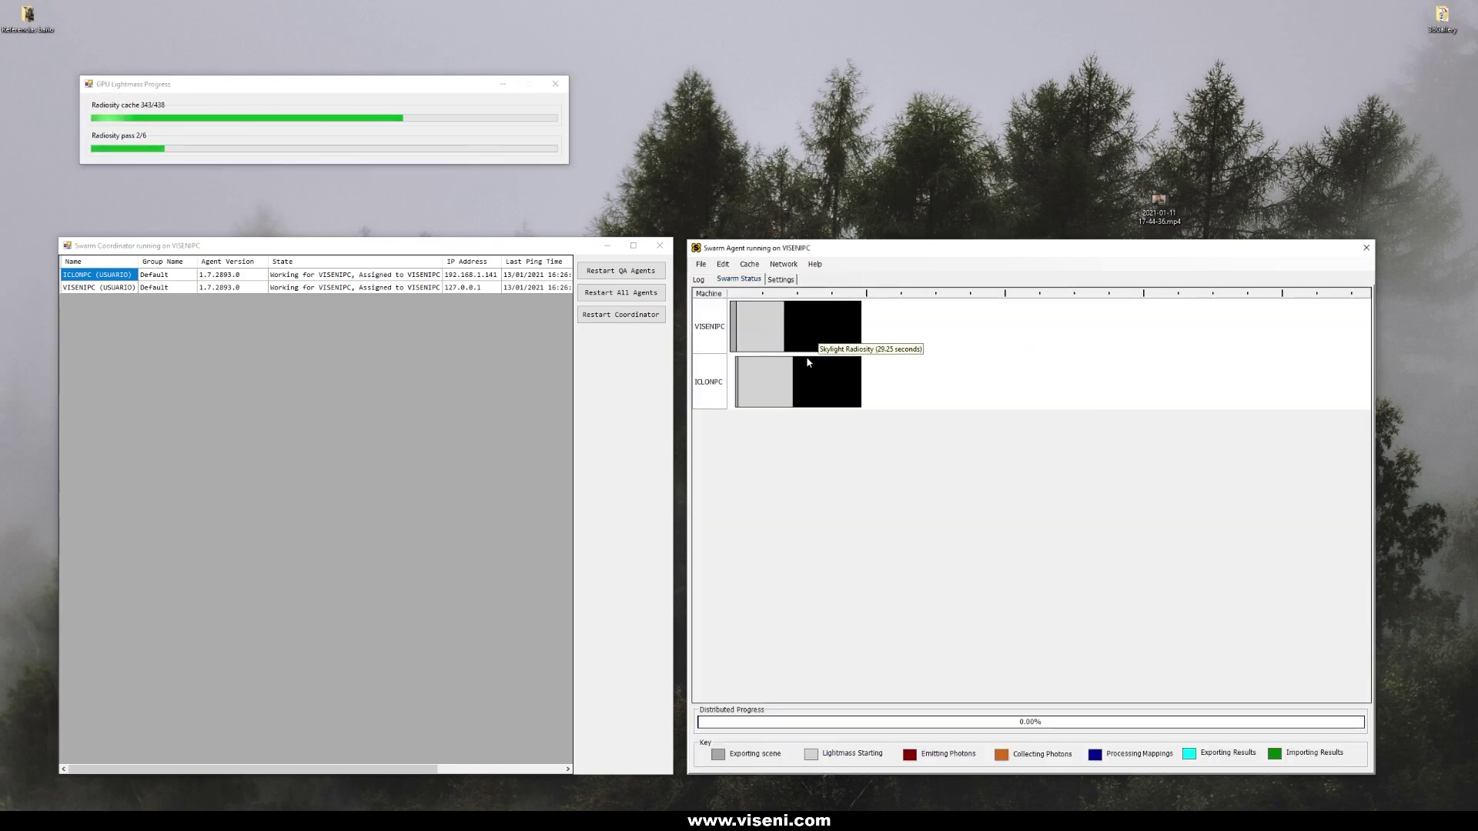
mouse_move(833, 335)
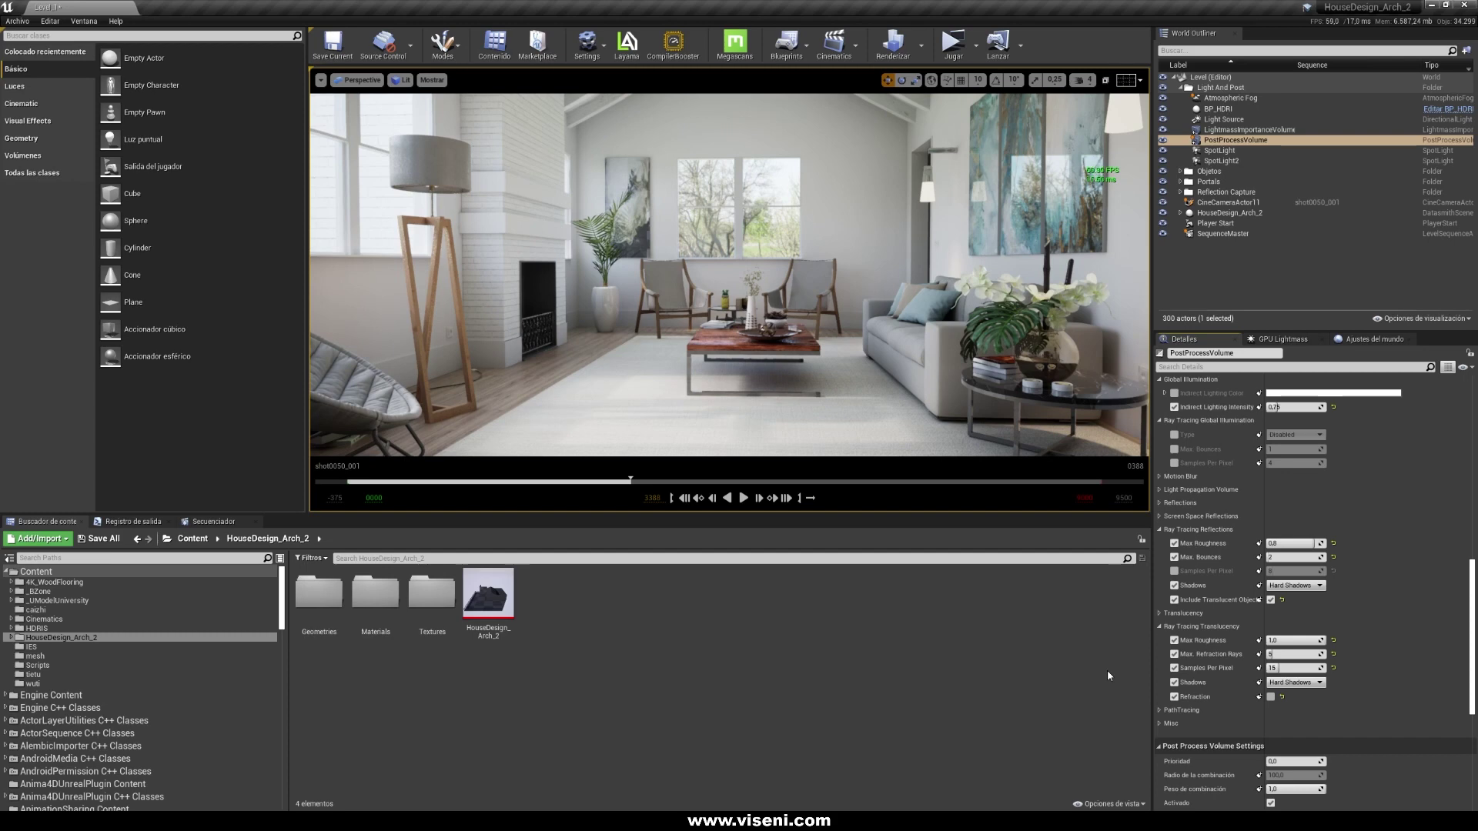
- Check the Build options, then inspect the Light Source and BP_HDRI SkyLight1 settings
left_click(921, 47)
left_click(732, 585)
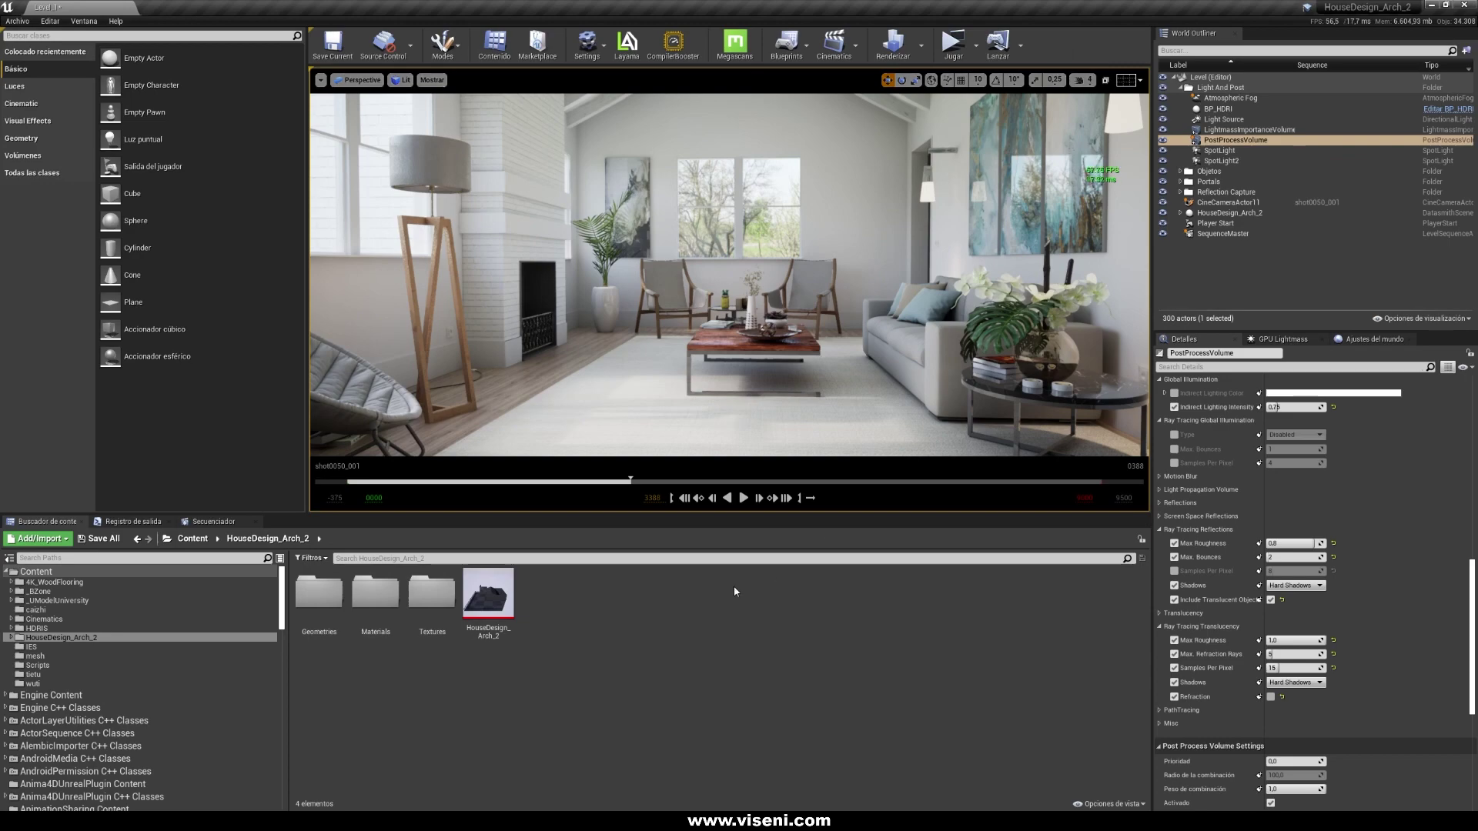
left_click(1223, 119)
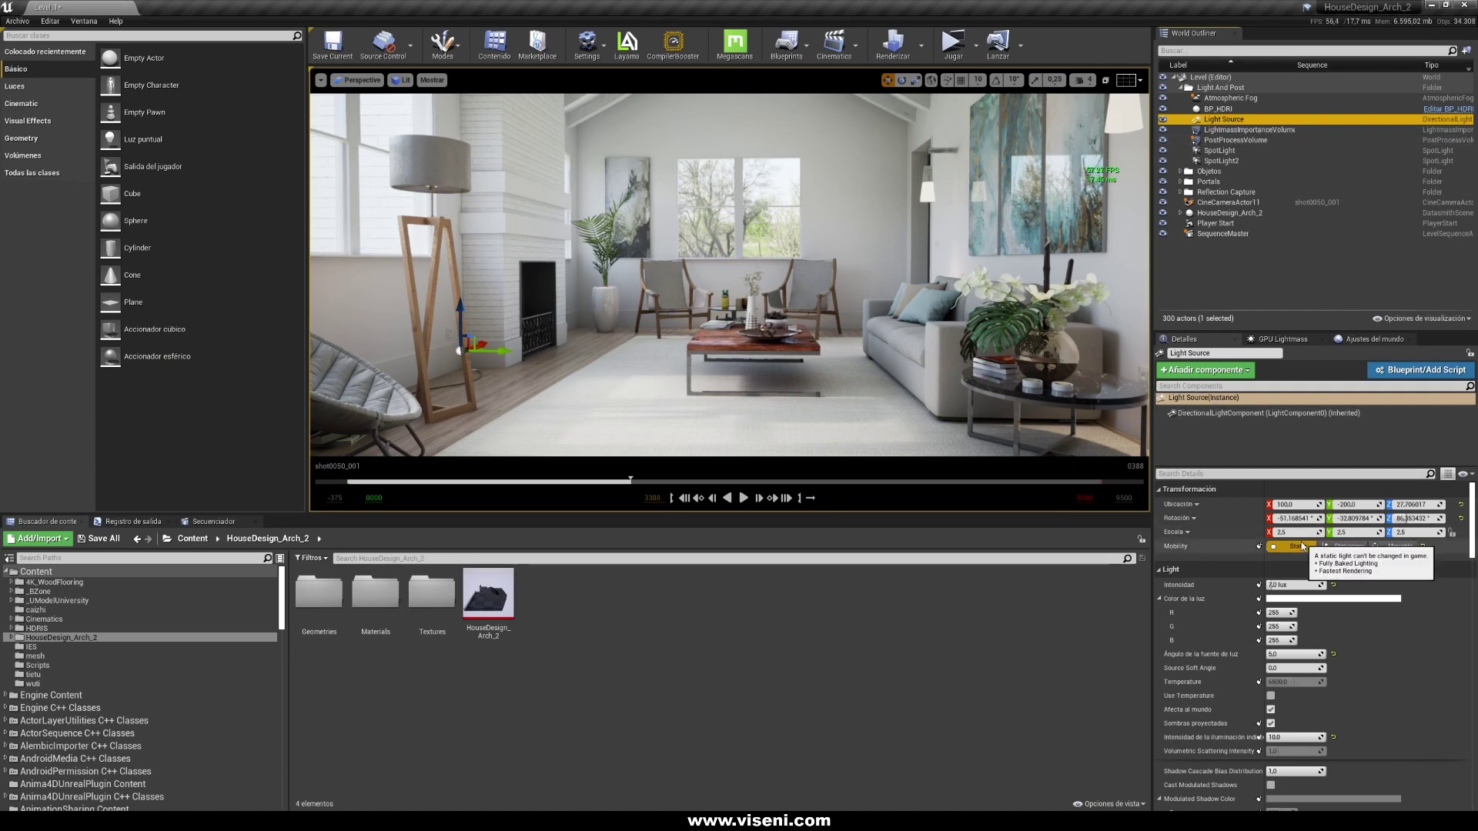
scroll(1468, 517, "down", 1)
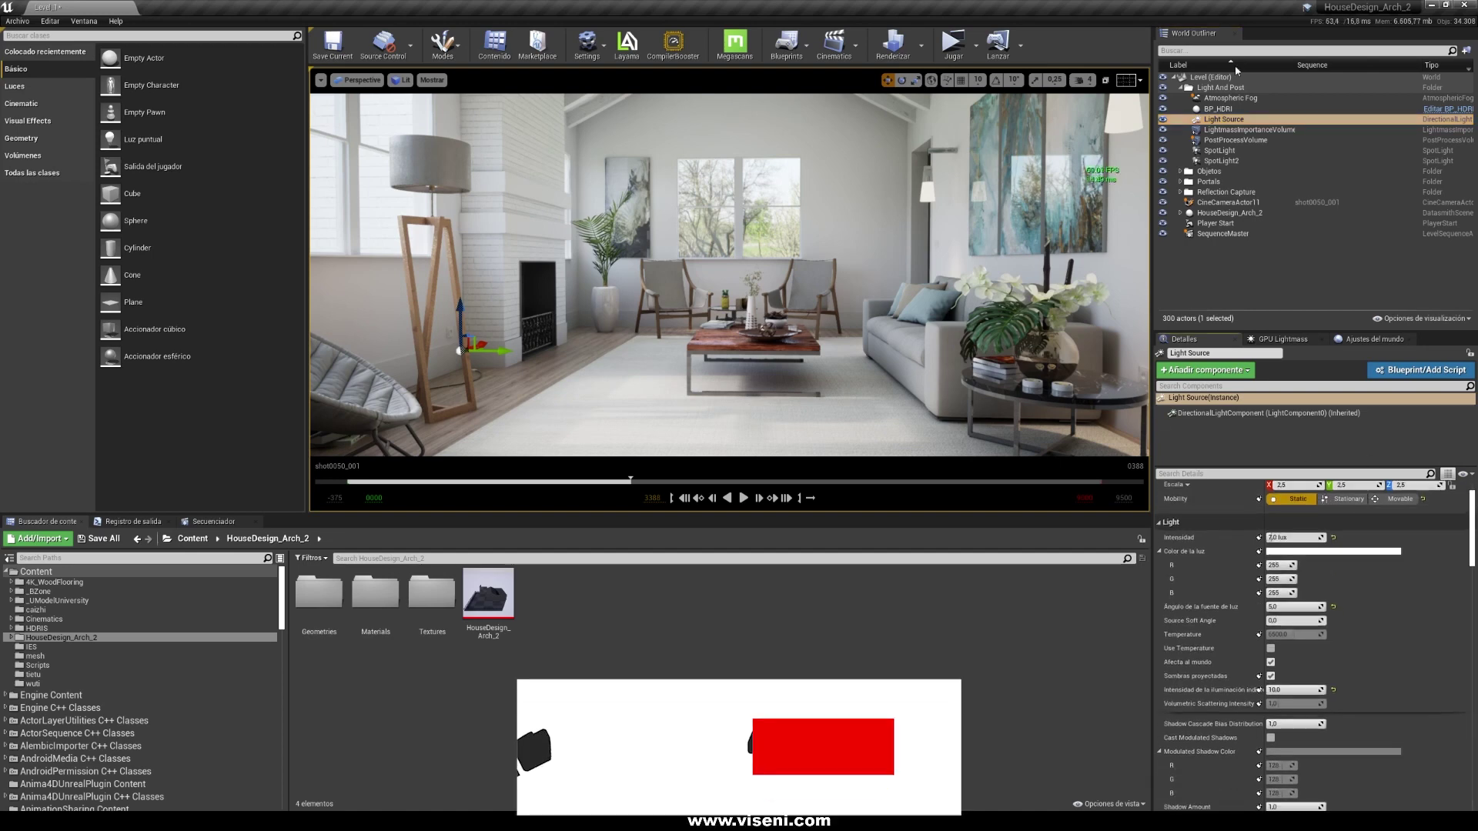
left_click(1220, 109)
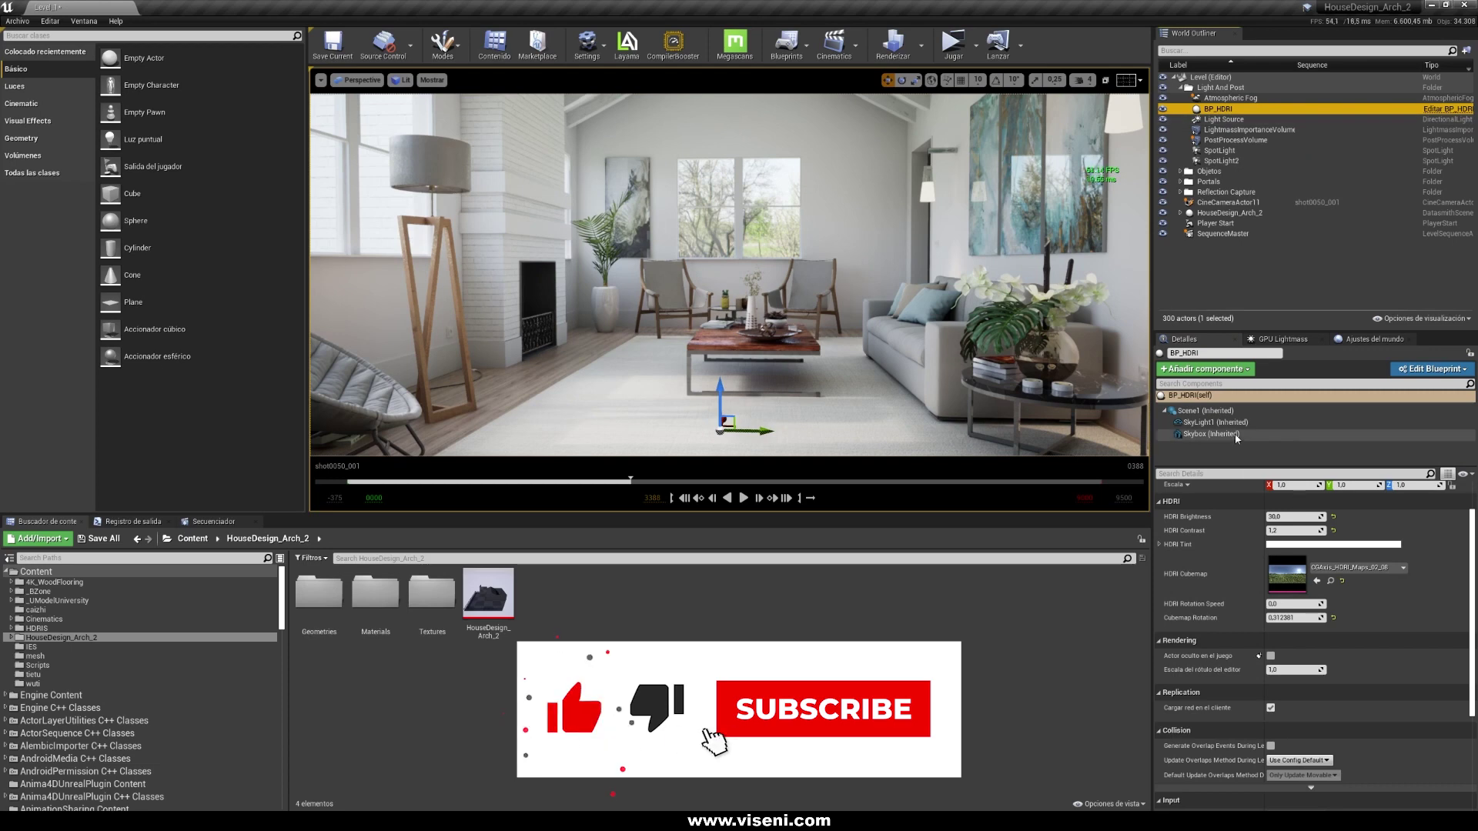
left_click(1359, 422)
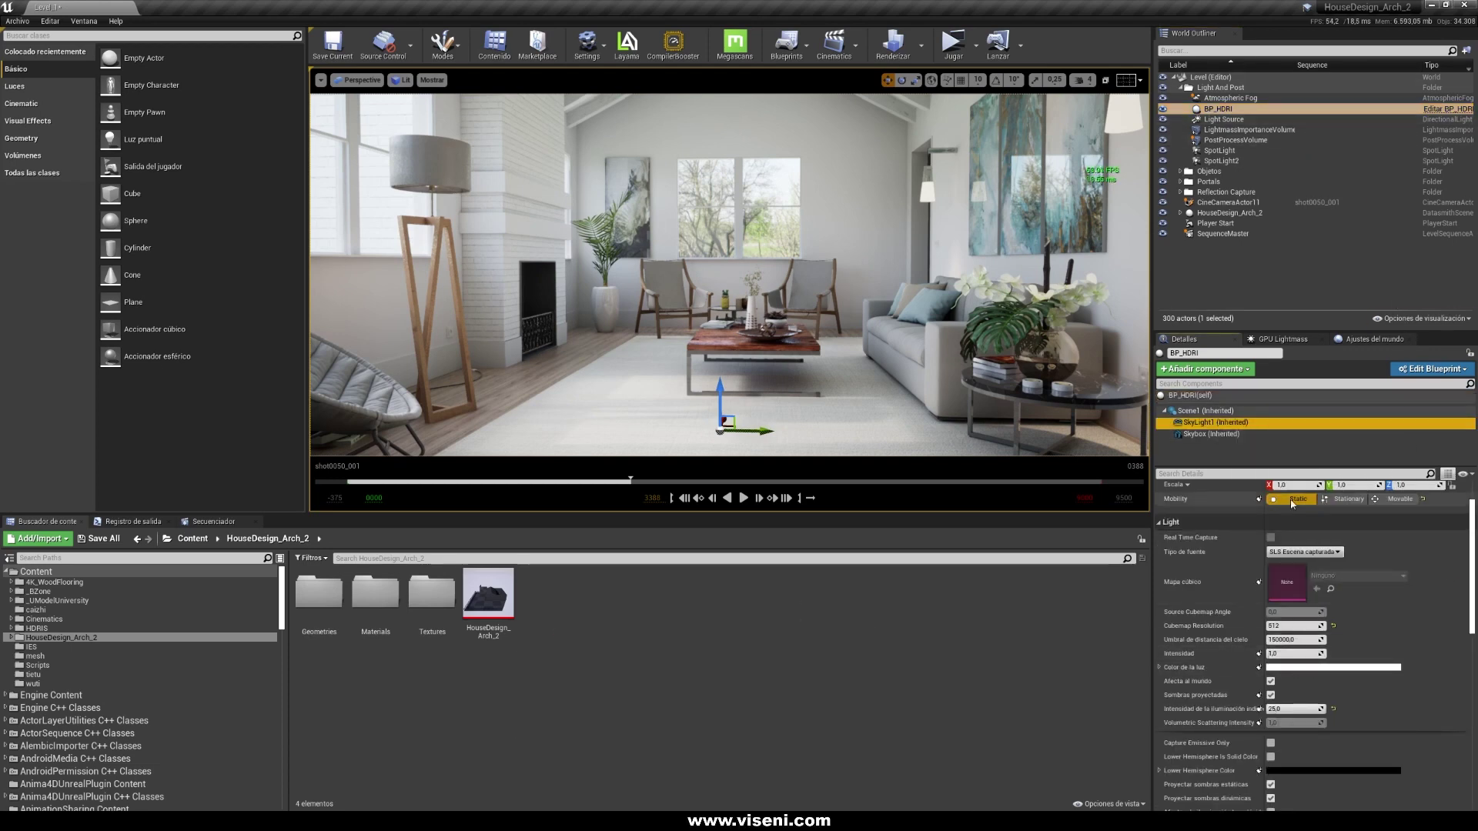
- Inspect the SpotLight and SpotLight2 settings in the Details panel
left_click(1219, 150)
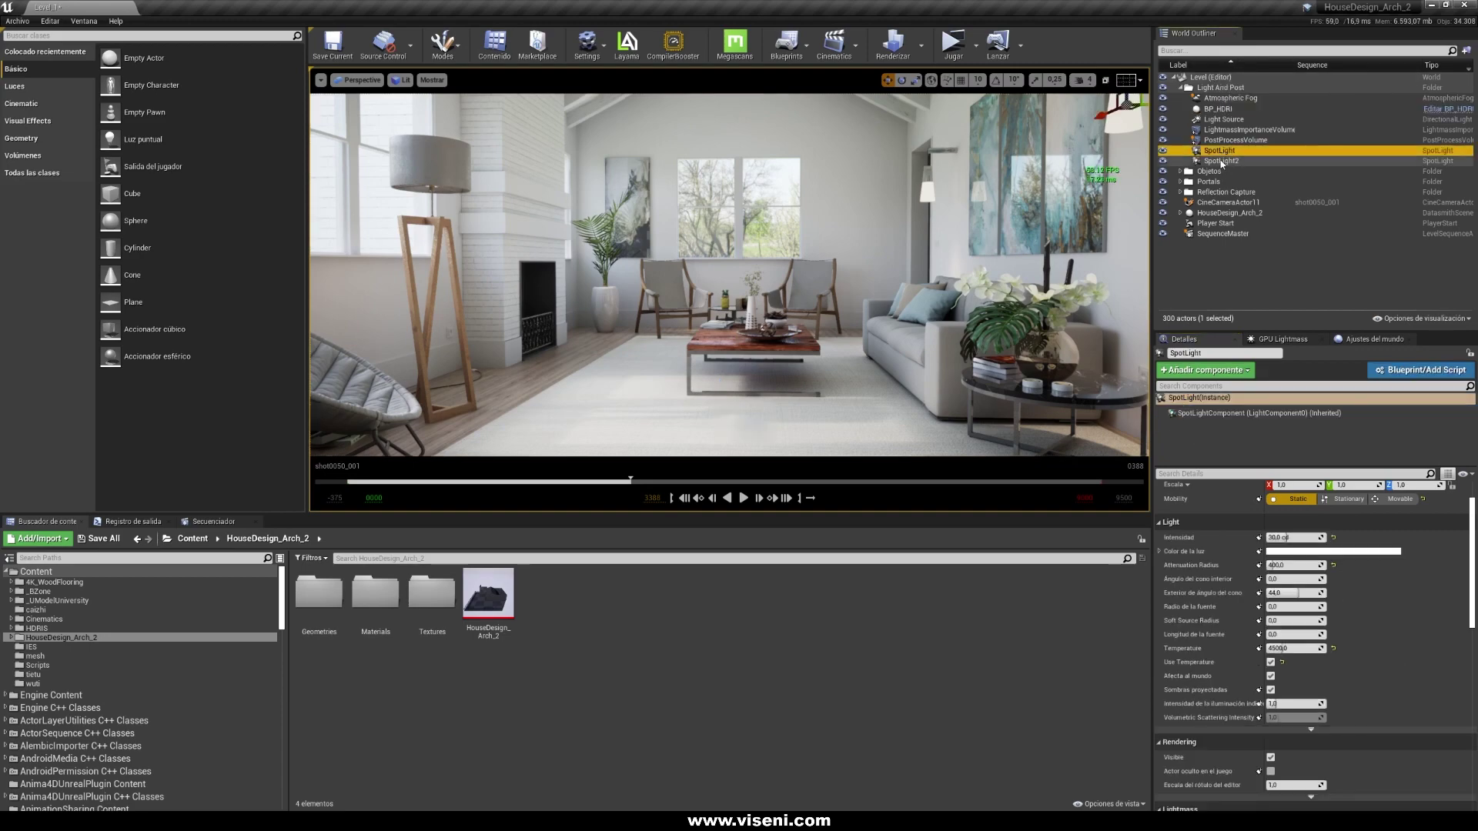
left_click(1220, 161)
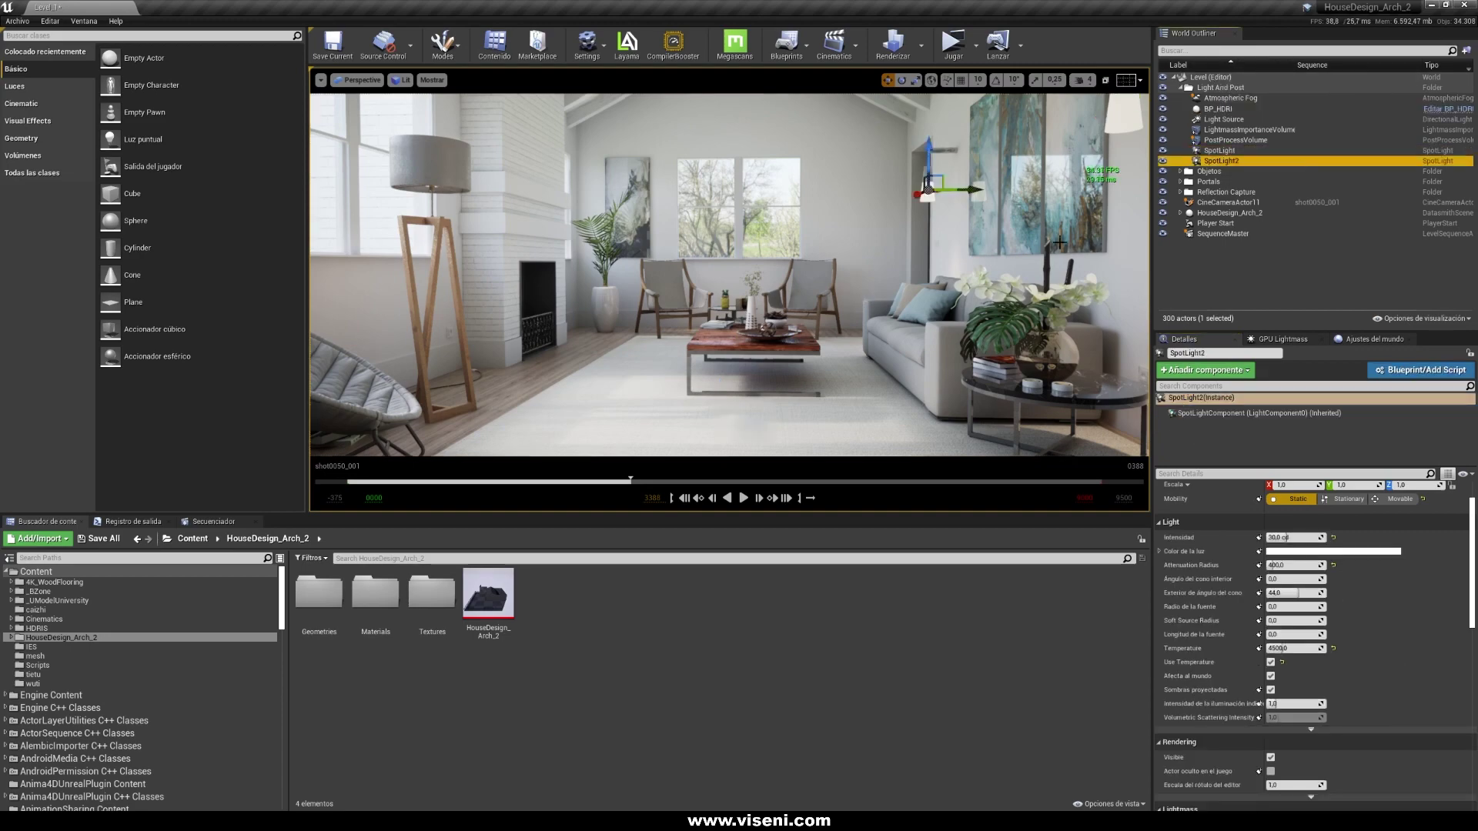
middle_click_drag(1000, 273, 1008, 263)
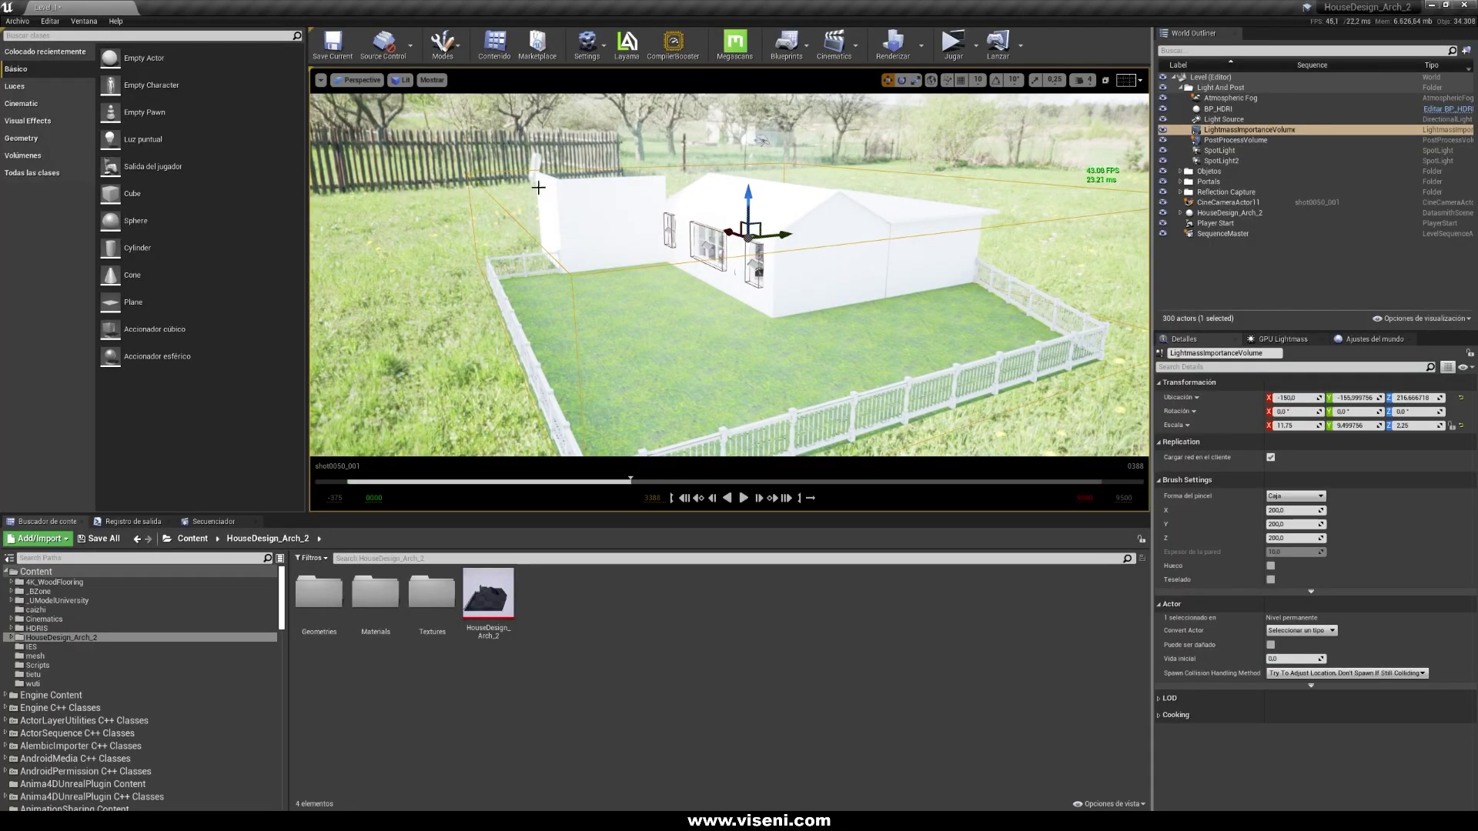
- Fly around the house to inspect the Lightmass Importance Volume enclosing it
right_click_drag(634, 266, 634, 266)
right_click_drag(591, 94, 591, 94)
right_click_drag(782, 278, 905, 297)
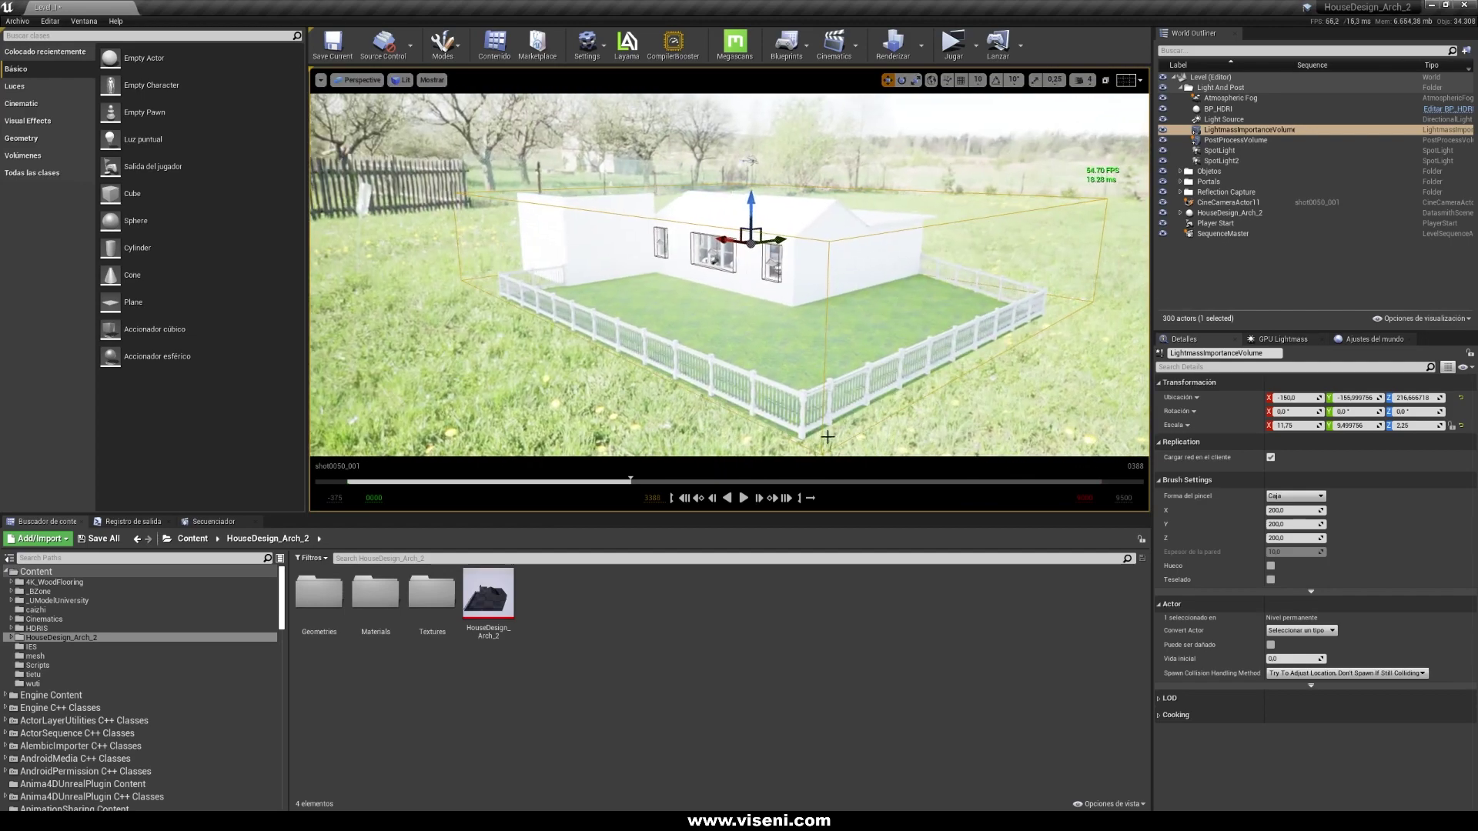
- Select LightmassPortal2 on the house window and turn the view to face it
right_click_drag(957, 370, 957, 370)
left_click(758, 254)
right_click_drag(1084, 238, 1084, 239)
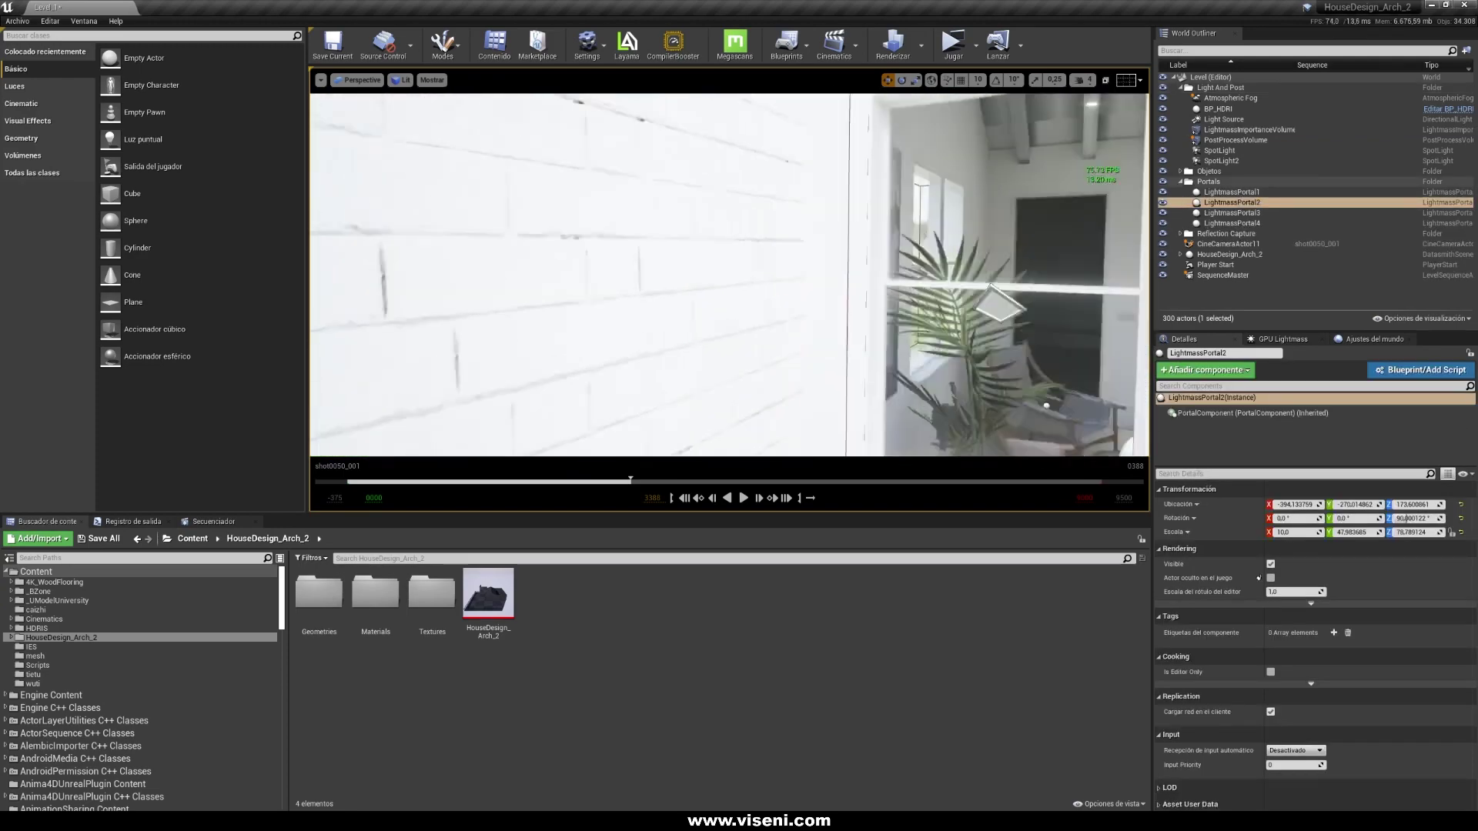